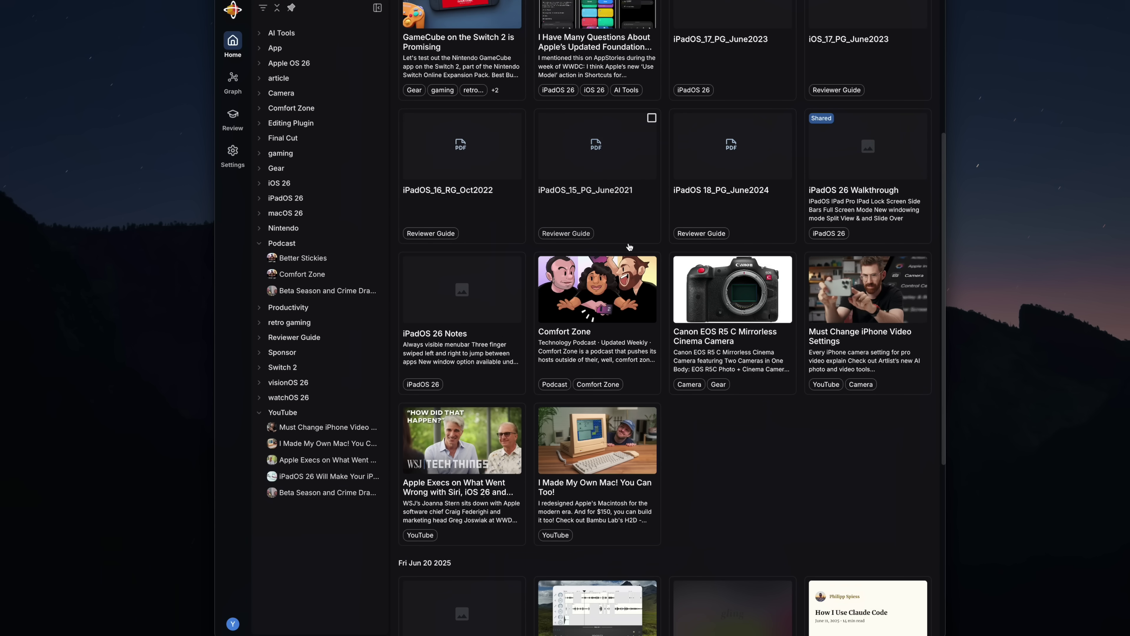
Step: Review the AI summary on the Must Change iPhone Video Settings card, then start a new card from Home
left_click(887, 330)
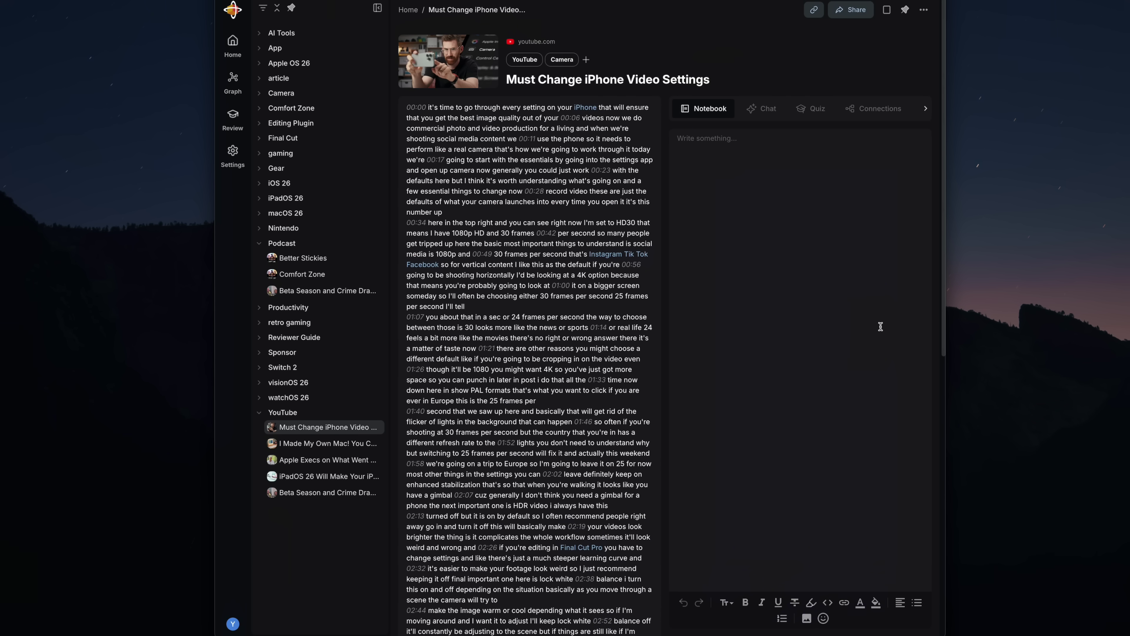
left_click(765, 110)
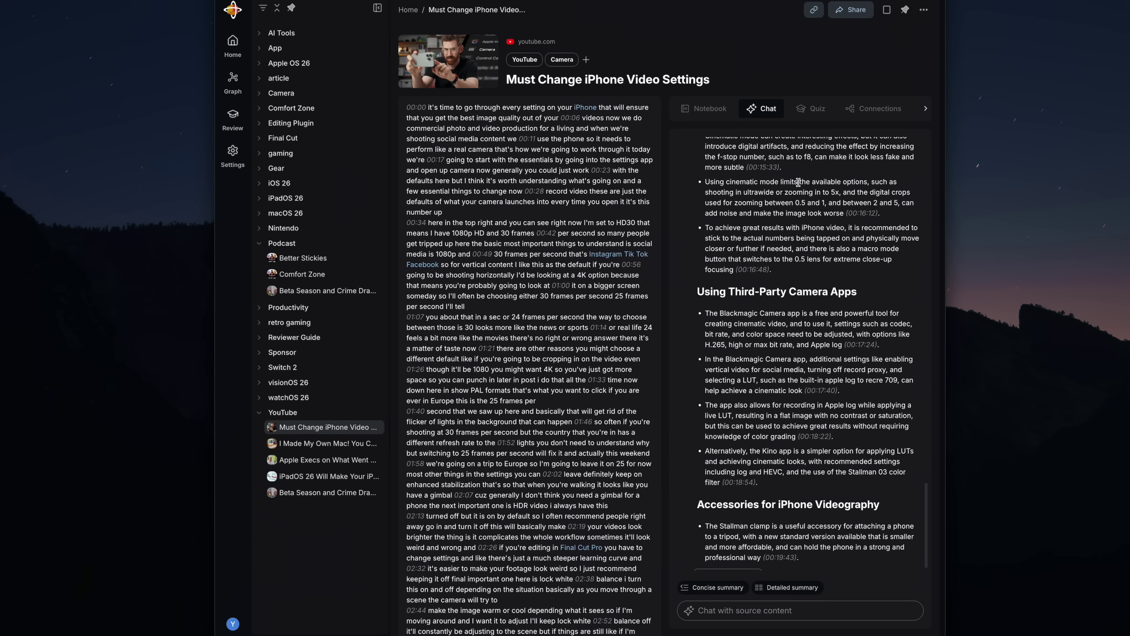
scroll(799, 182, "up", 5)
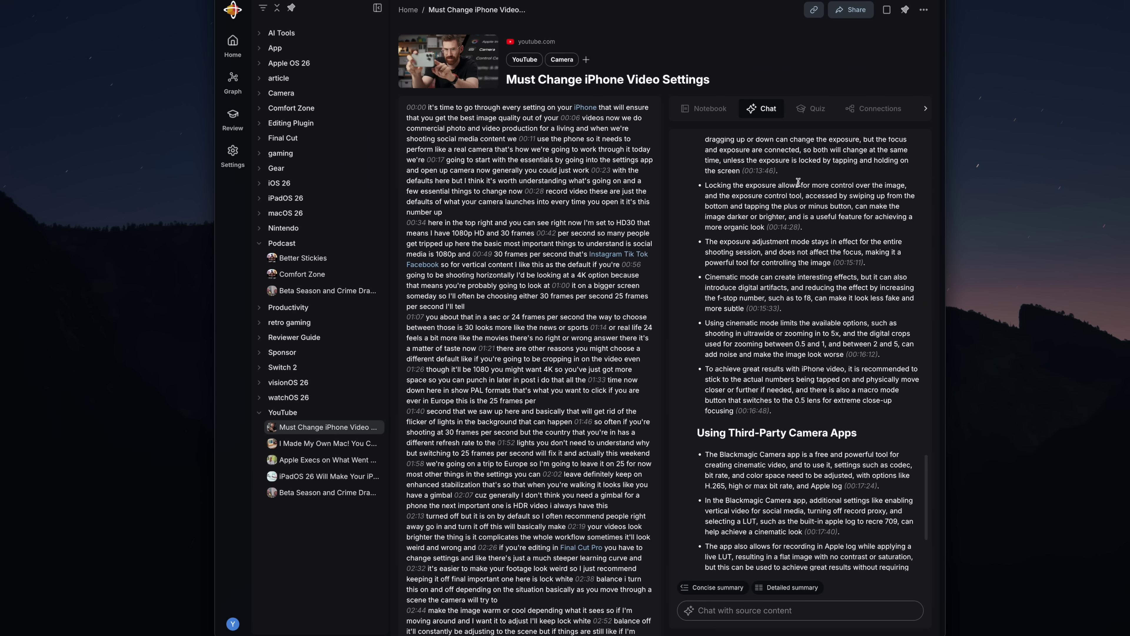
left_click(408, 10)
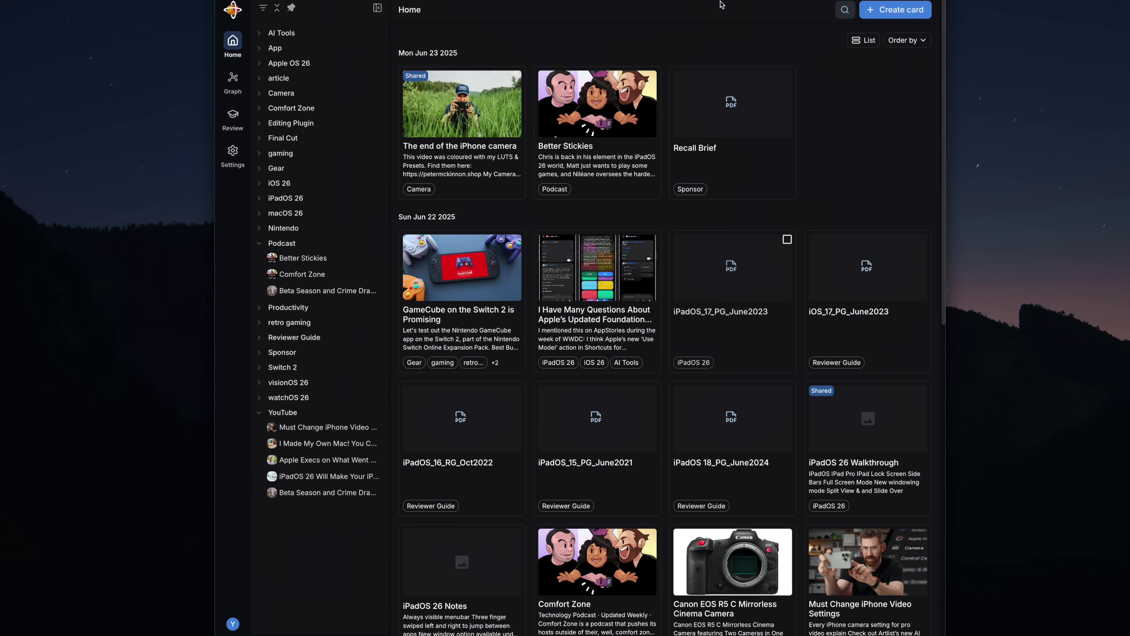
left_click(890, 13)
Step: Save the parkerortolani.blog article as a card and get a concise summary of The end of the iPhone camera
type("https://parkerortolani.blog/2025/06/21/the-curious-case-of-apple.html")
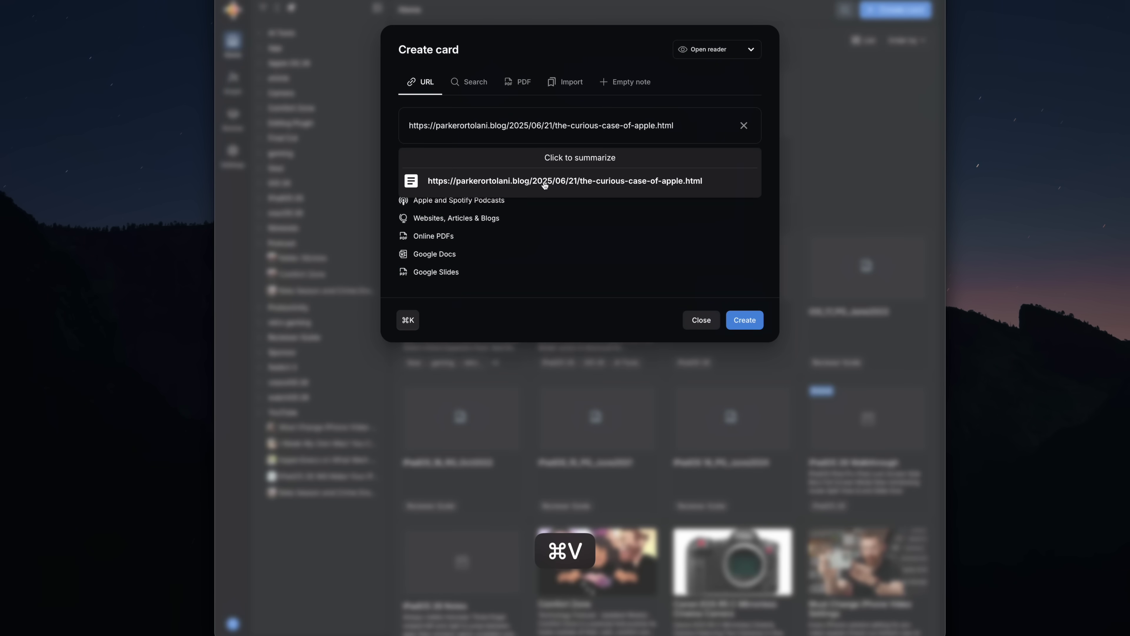
left_click(747, 320)
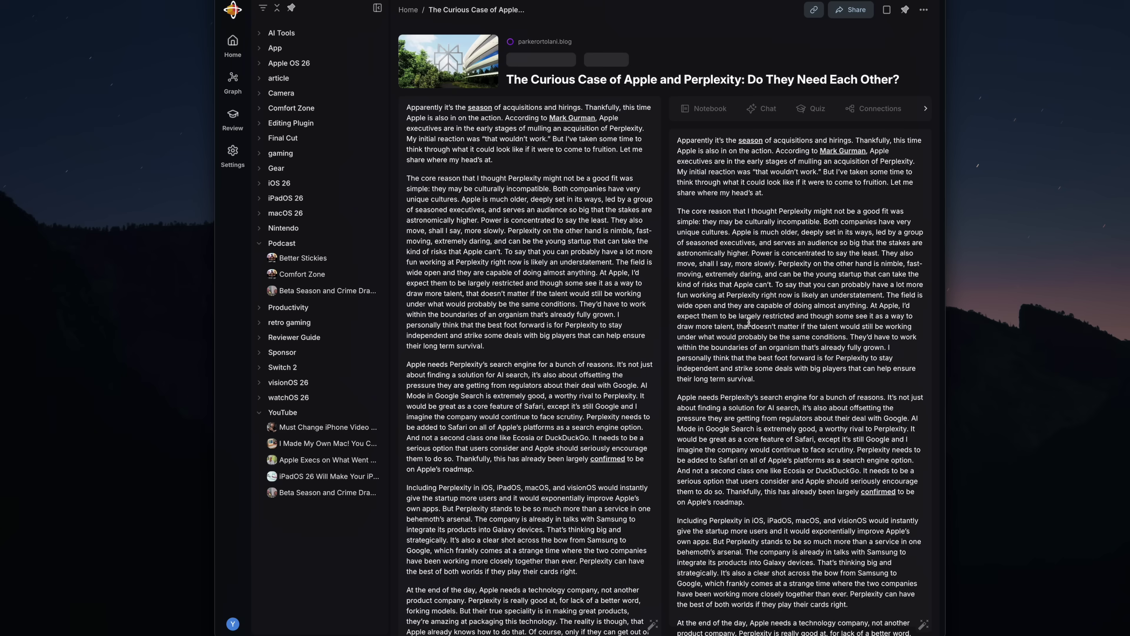
left_click(409, 8)
left_click(871, 19)
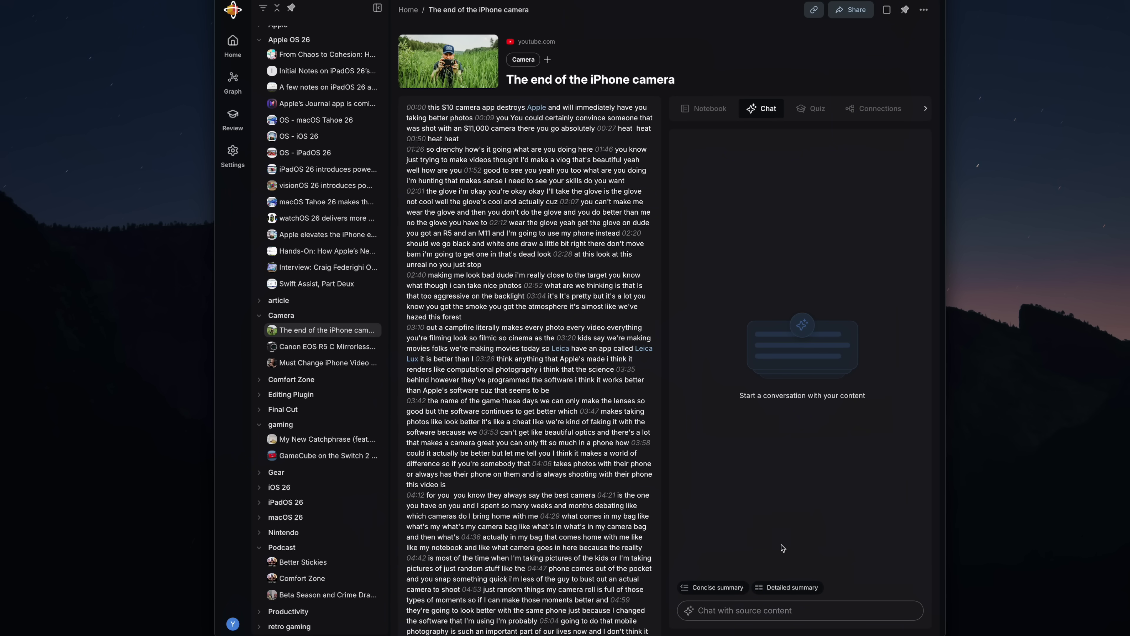
left_click(727, 588)
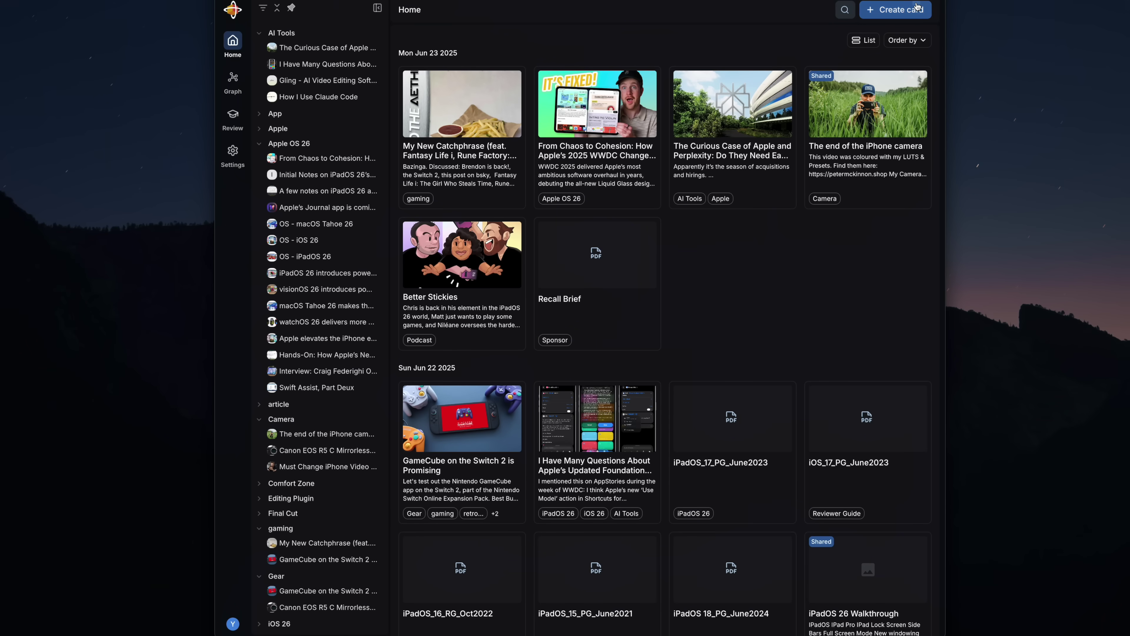
Step: Paste the iPadOS 26: THIS is the Update We Have Been Waiting For link and summarize it
left_click(917, 8)
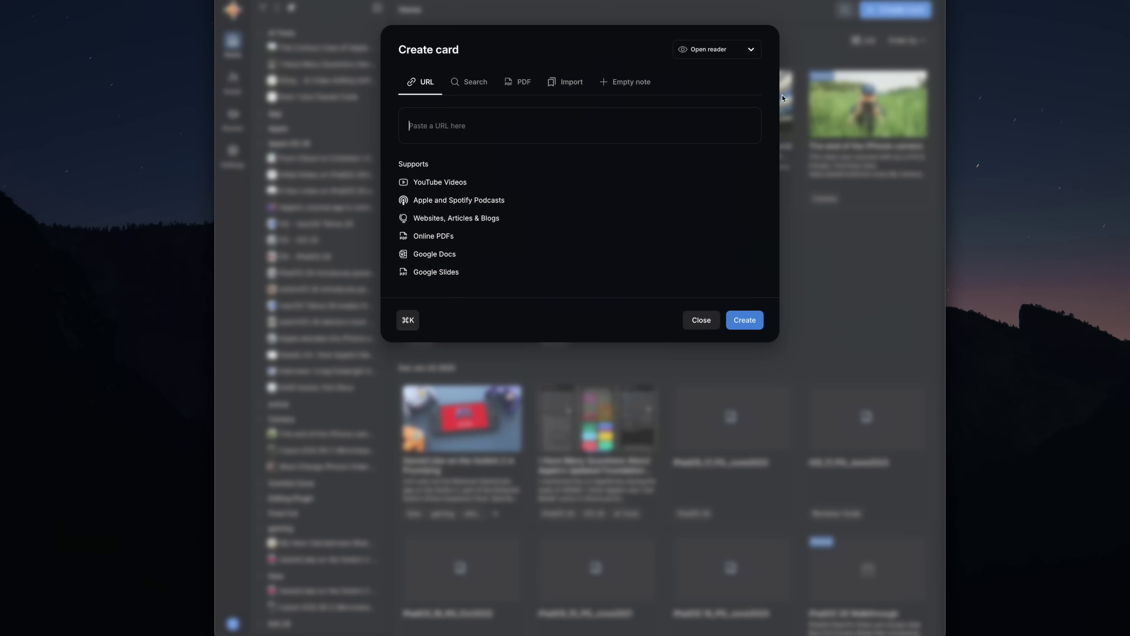
type("https://youtu.be/W_ERuz0VDYE?si=YJ5ycSaKcVvc9rLL")
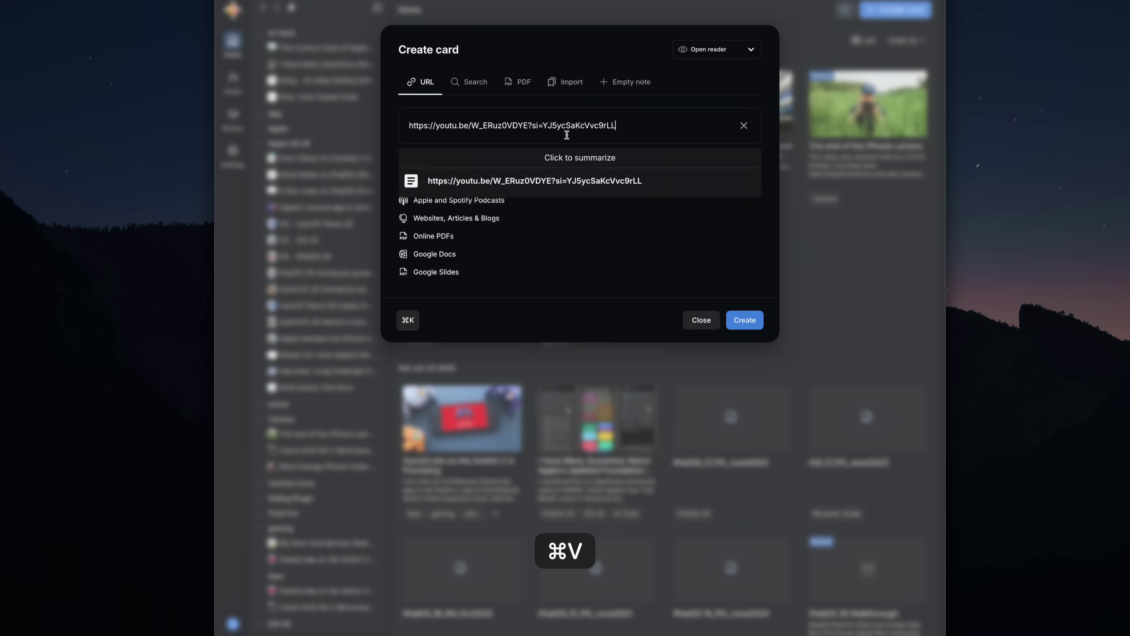
left_click(558, 164)
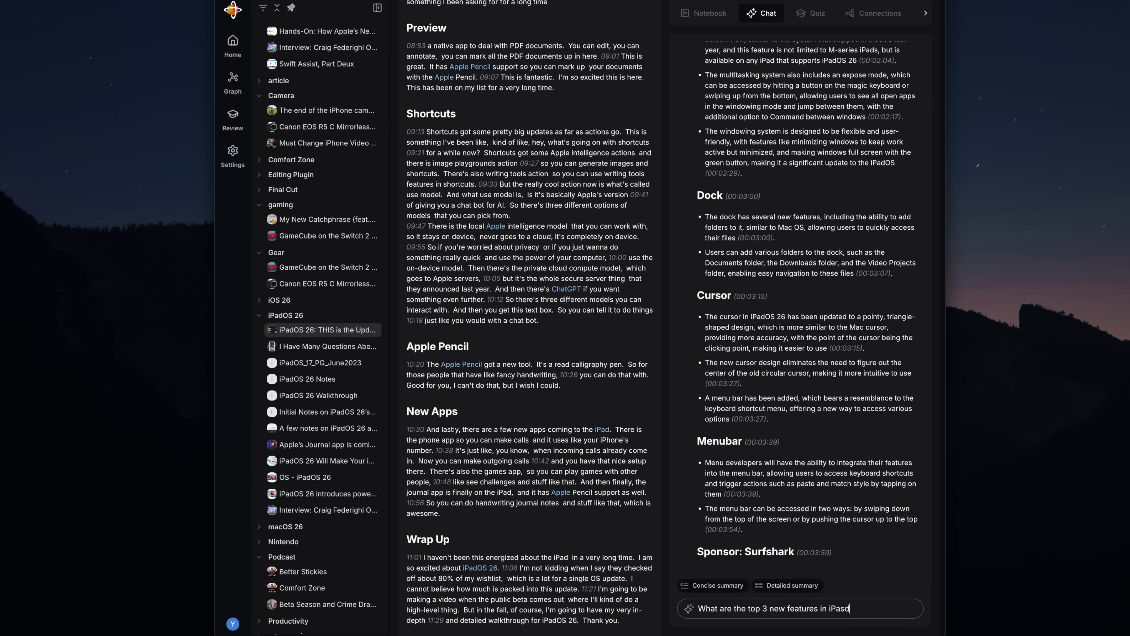
Step: Fix the typo to 'iPadOS 26' and send the top 3 new features question to chat
key("BackSpace")
key("BackSpace")
type("dOS 26")
key("Return")
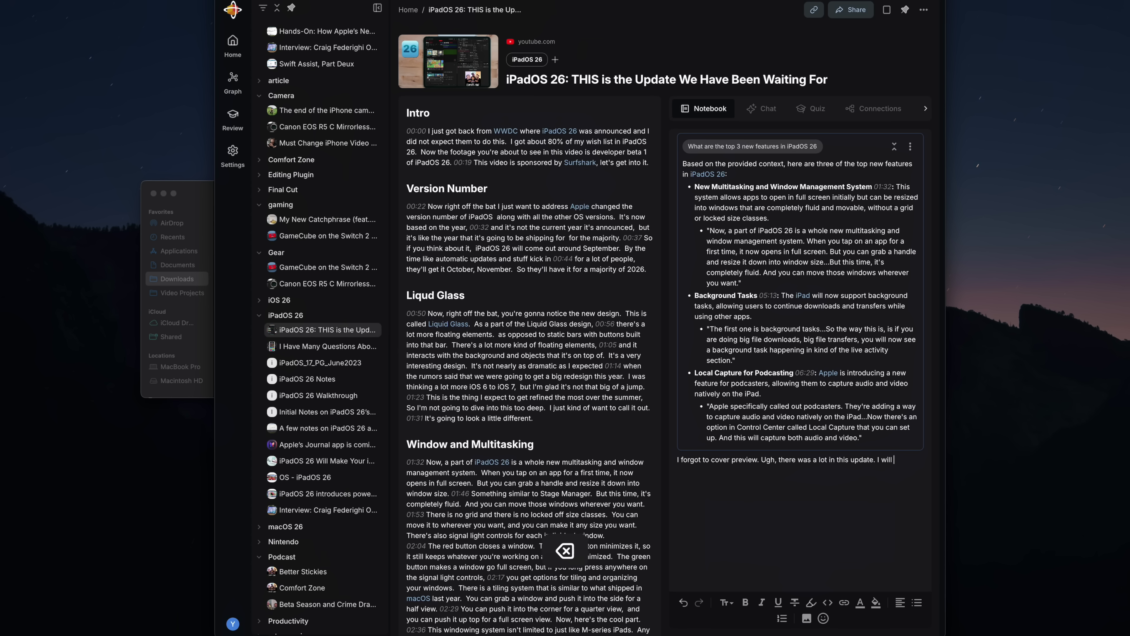
Step: Correct the ending of the notebook note about having missed Preview
key("BackSpace")
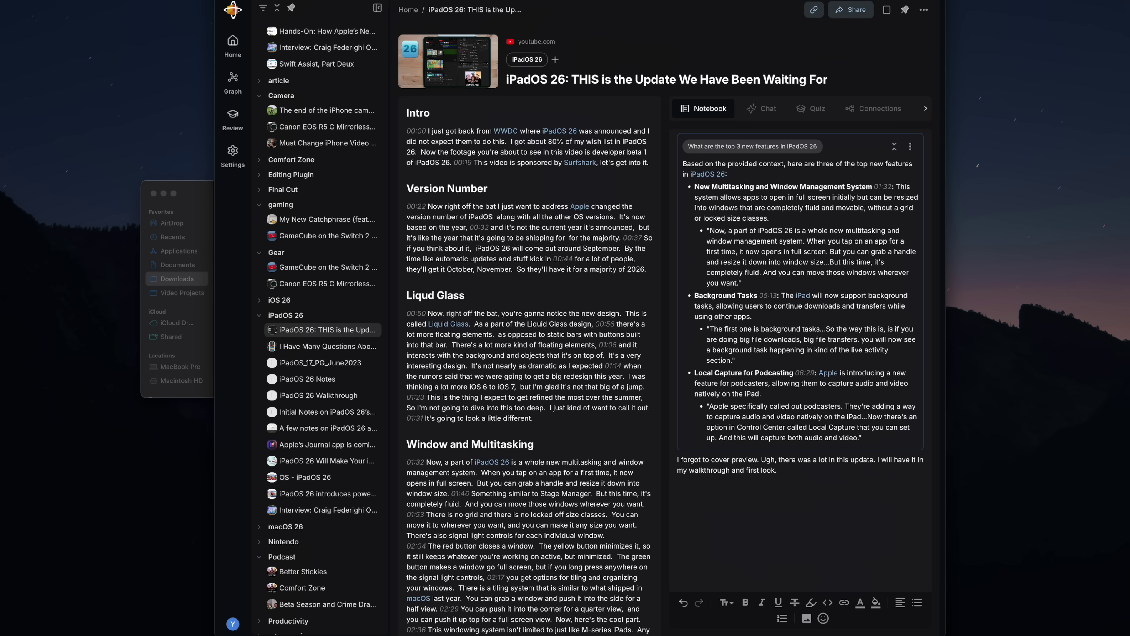
Step: Save the chat's new-apps answer (Phone, Games, Journal) to the iPadOS 26 notebook and review it
left_click(761, 109)
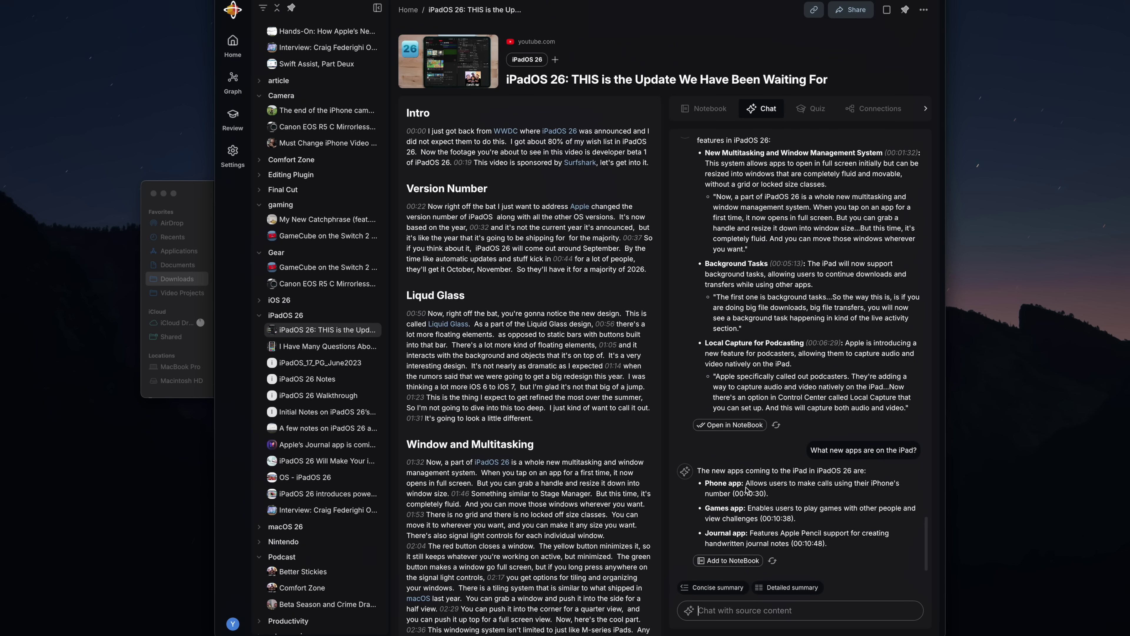
left_click(721, 568)
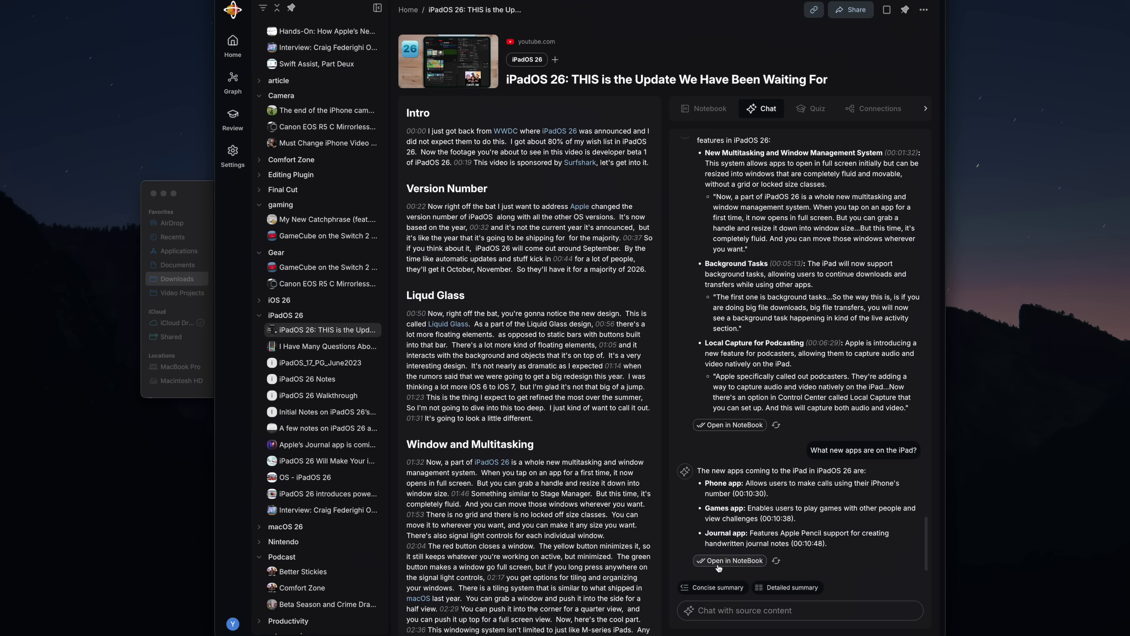
left_click(717, 106)
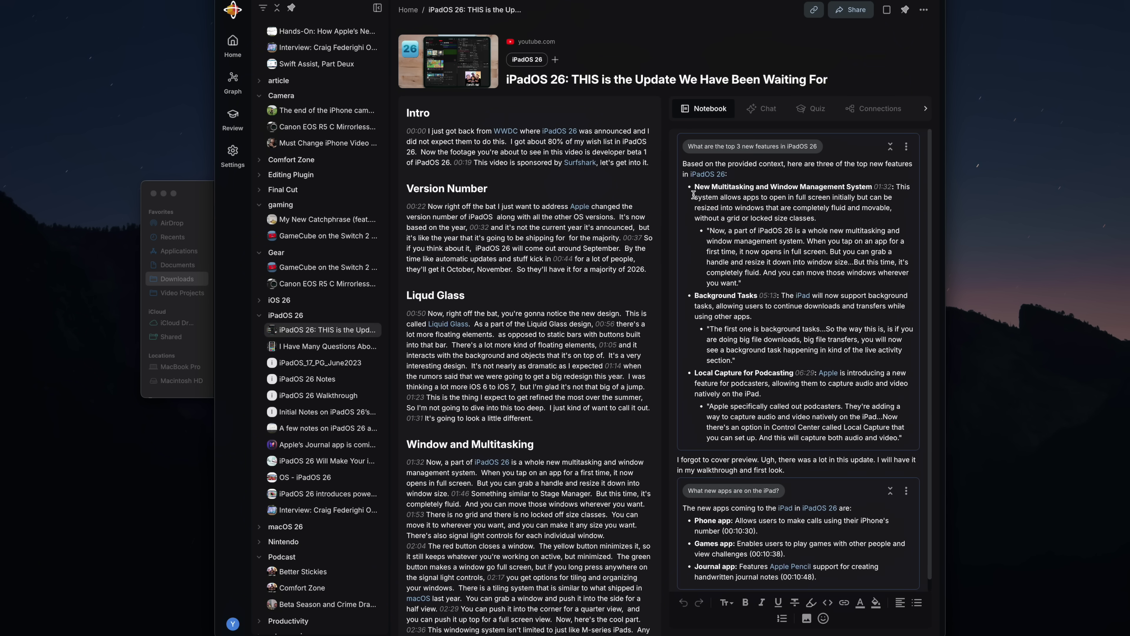
scroll(715, 435, "down", 1)
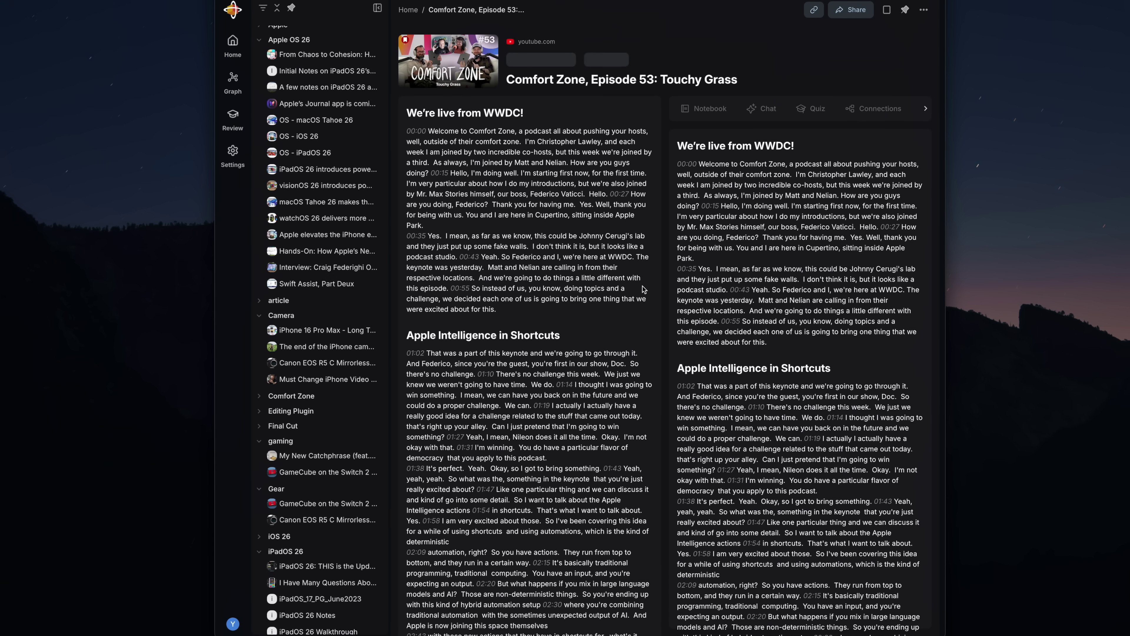
Step: Tag the Comfort Zone, Episode 53 card with Comfort Zone and iPadOS 26
left_click(551, 61)
type("Comfort Zone")
key("Return")
type("ipad")
key("Return")
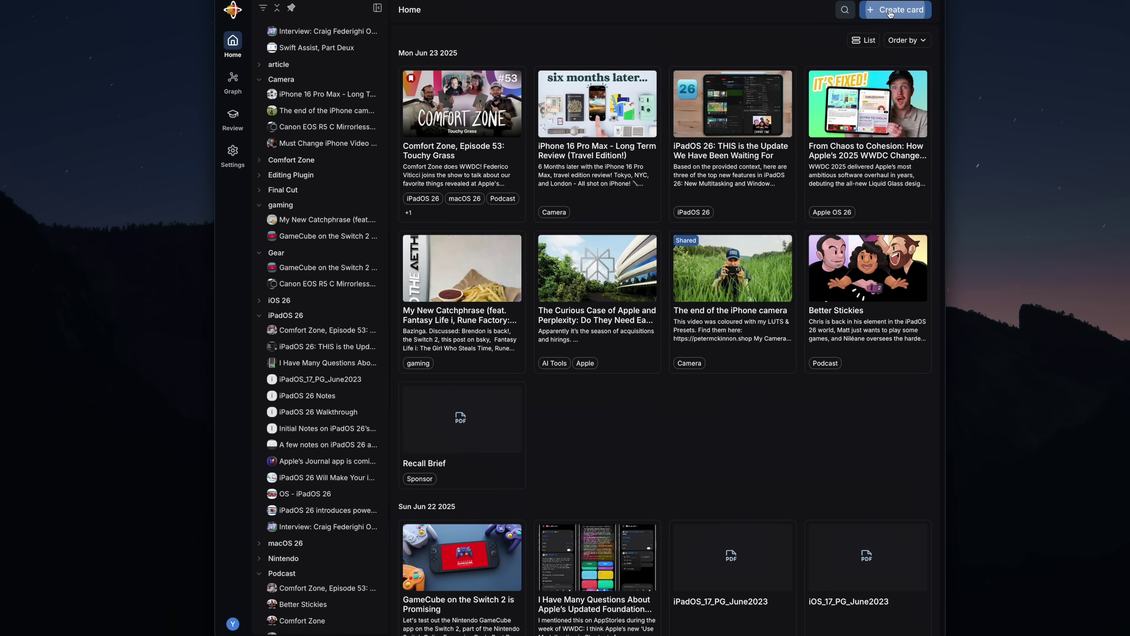
Step: Upload the BeeStation_datasheet PDF as a card and generate concise and detailed summaries
left_click(890, 11)
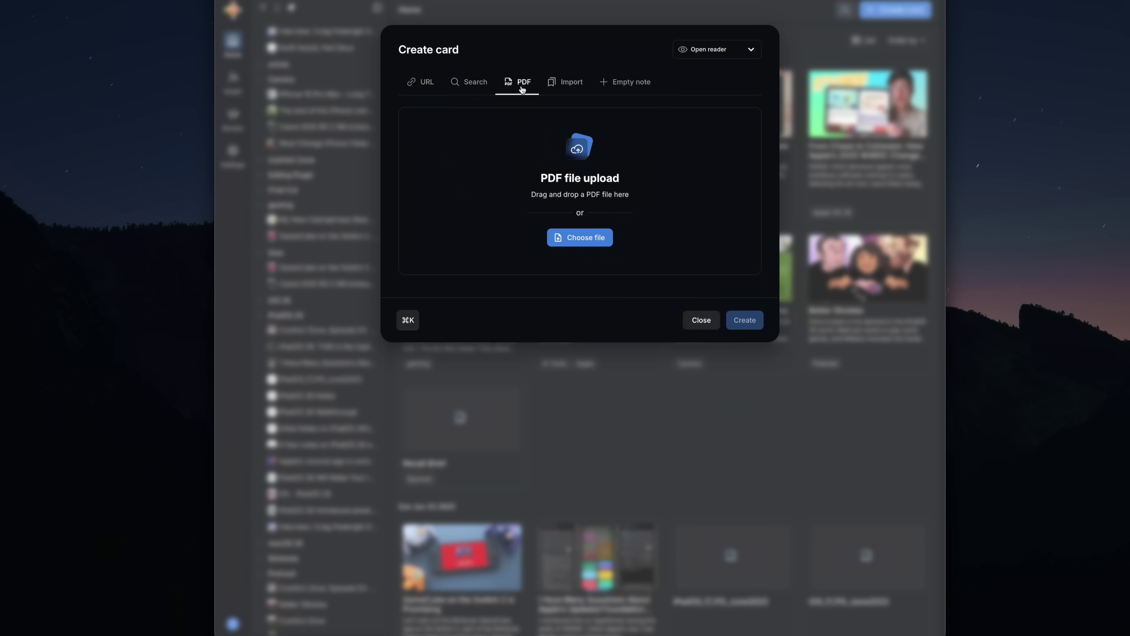
left_click(578, 238)
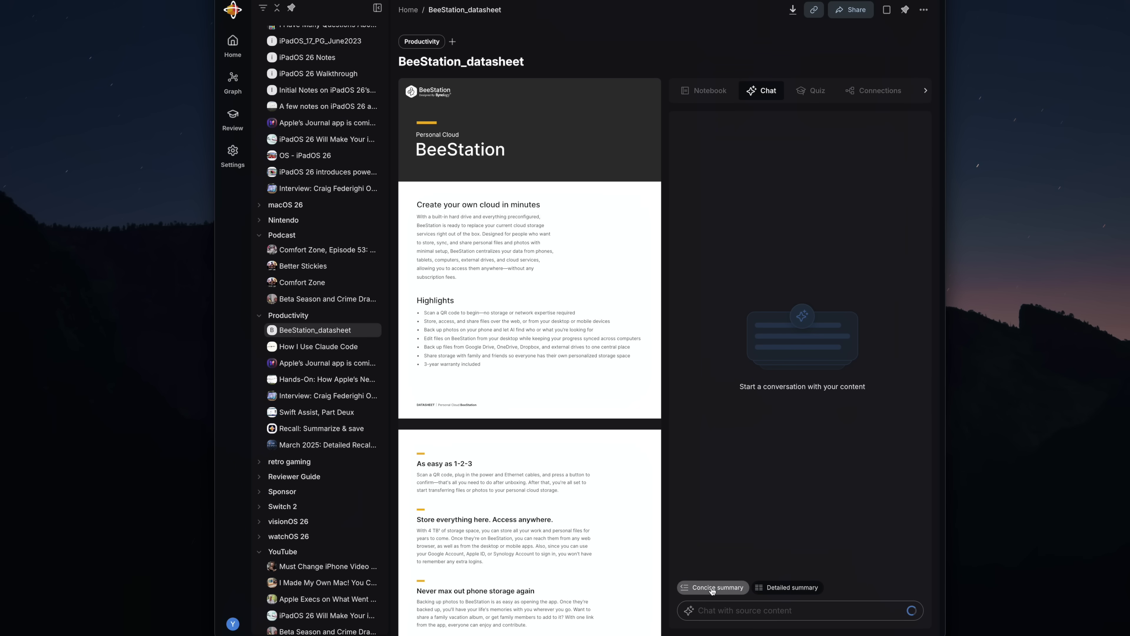
left_click(711, 592)
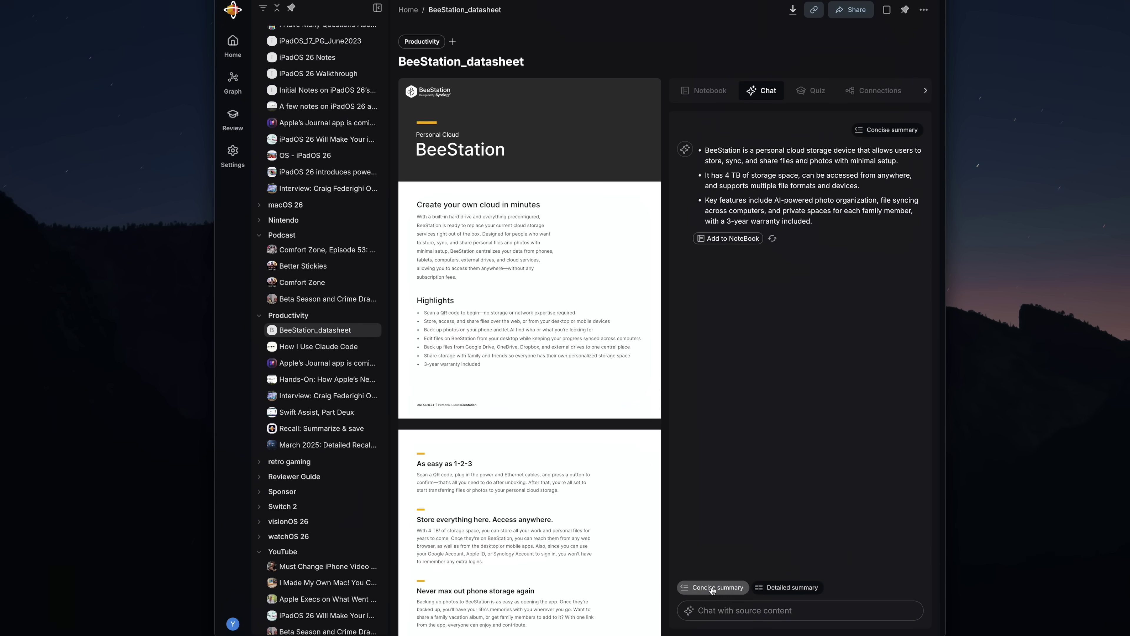
left_click(782, 592)
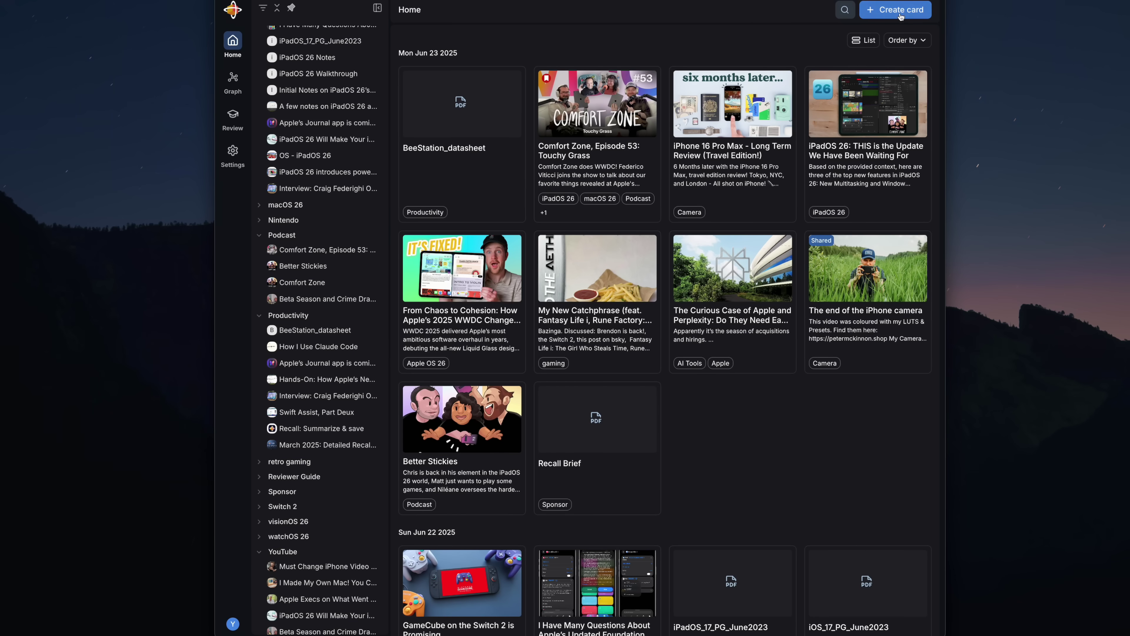
Step: Create the empty macOS 26 Notes card with Design and Spotlight headings
left_click(898, 12)
left_click(566, 84)
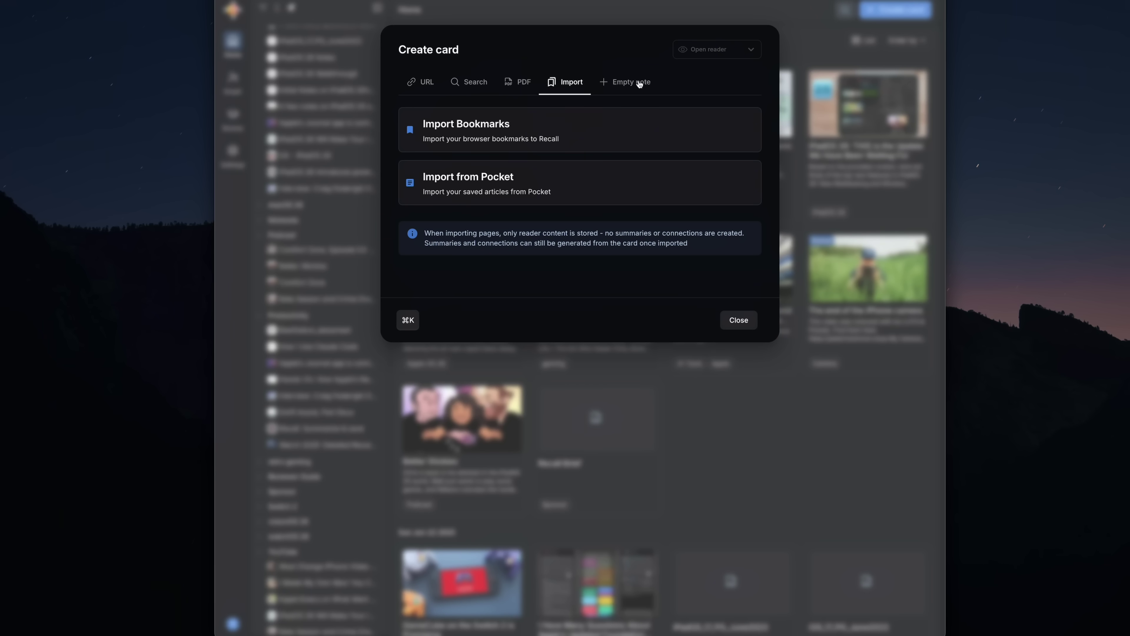
left_click(636, 83)
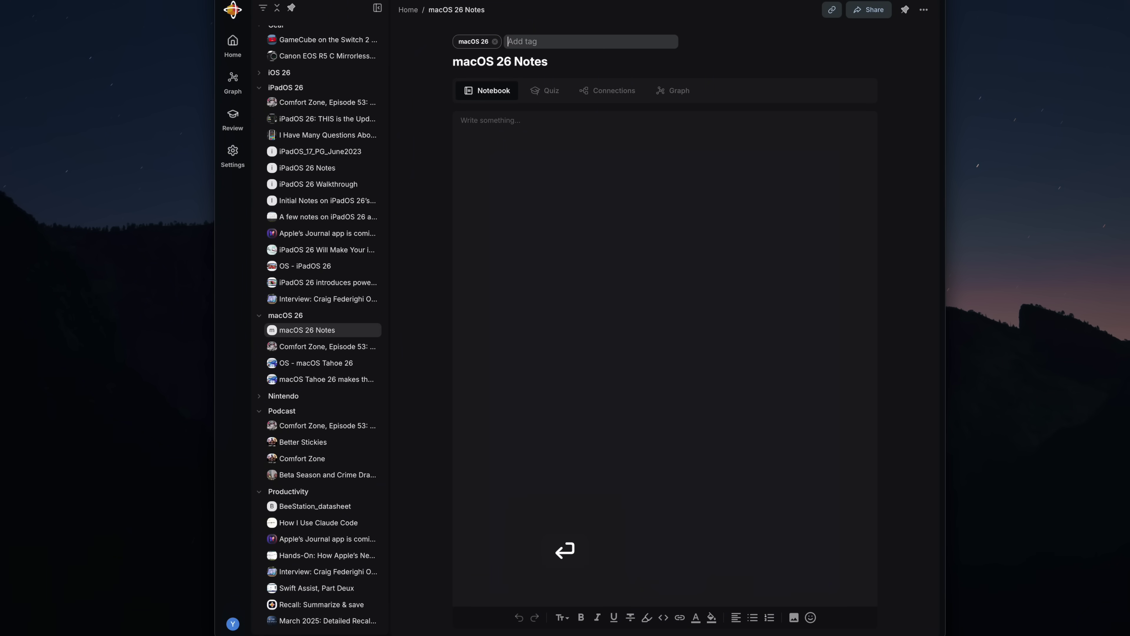
left_click(549, 229)
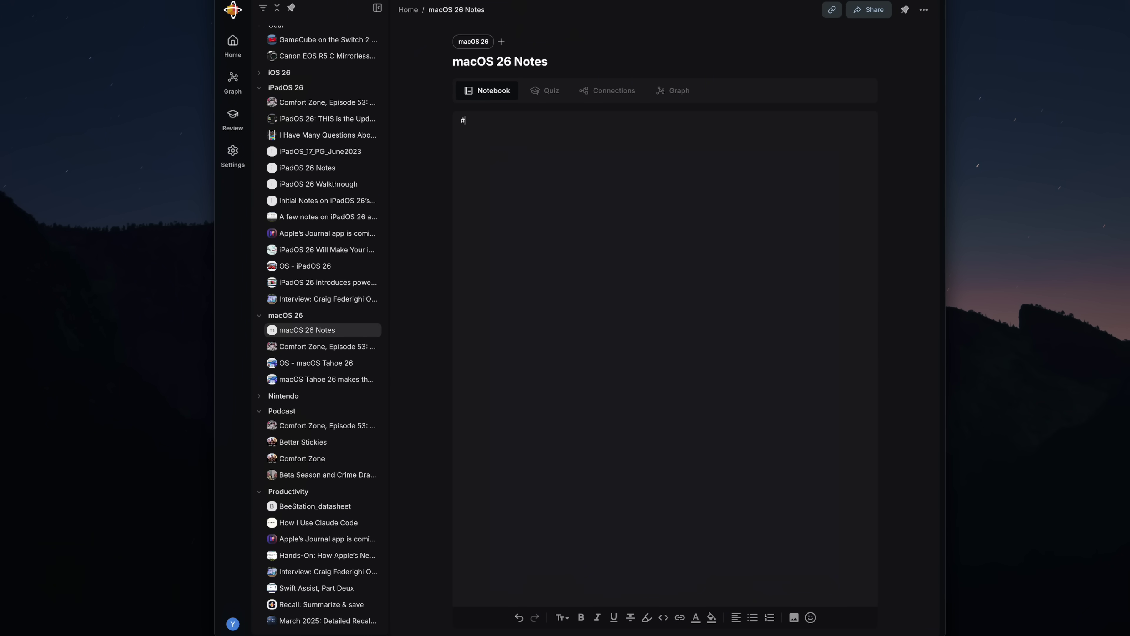
type("Design")
key("Return")
key("Return")
type("Spotlight")
key("Return")
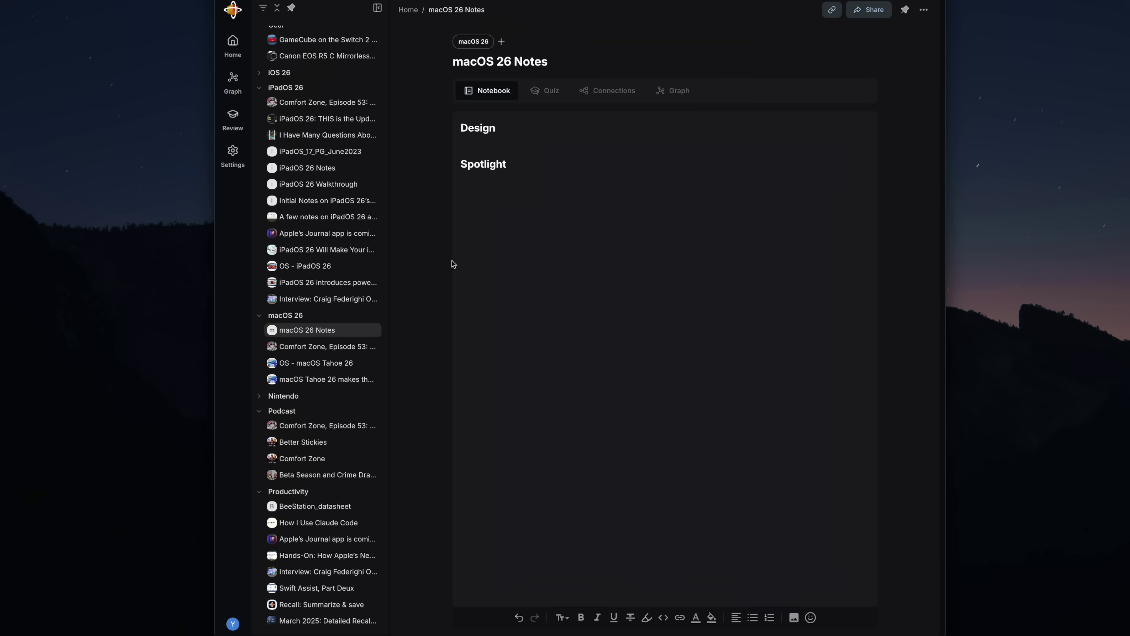
Step: Open the iPadOS 26 Walkthrough note and scroll through it
left_click(327, 183)
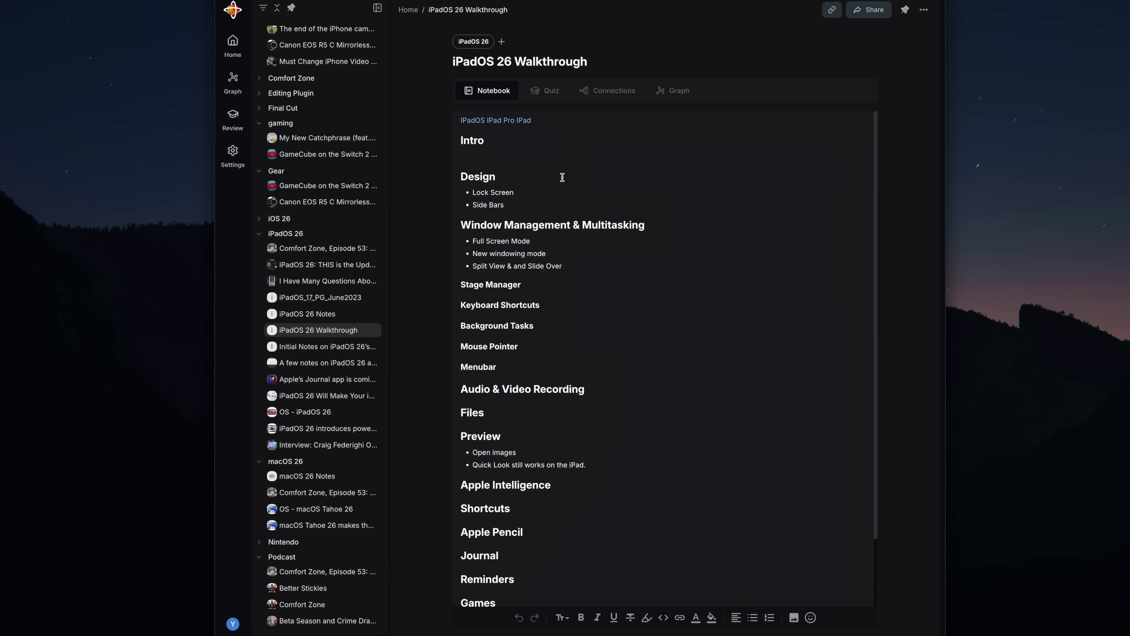
scroll(562, 177, "down", 1)
scroll(562, 177, "down", 2)
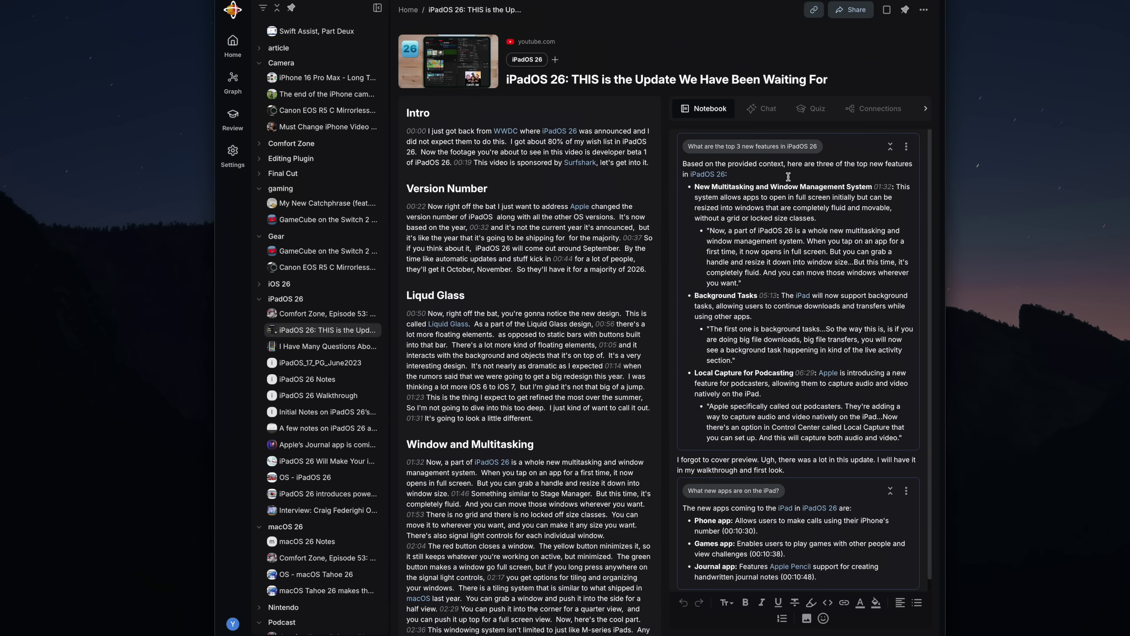
Step: Generate a quiz for the iPadOS 26 video, answer Liquid Glass correctly, then view the graph
left_click(812, 112)
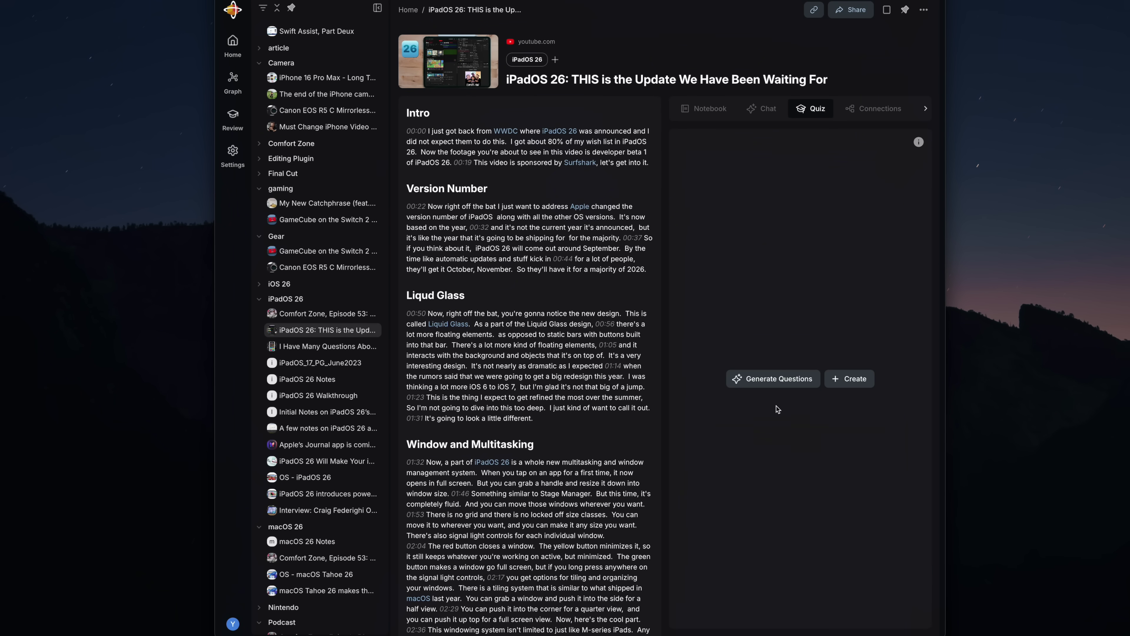
left_click(792, 381)
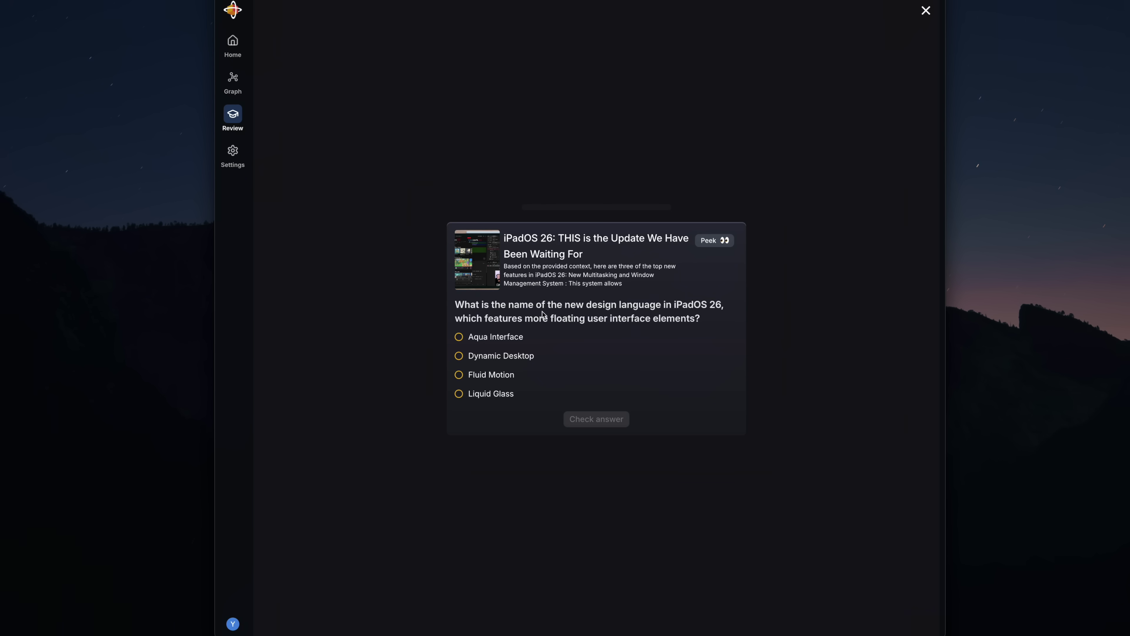
left_click(493, 398)
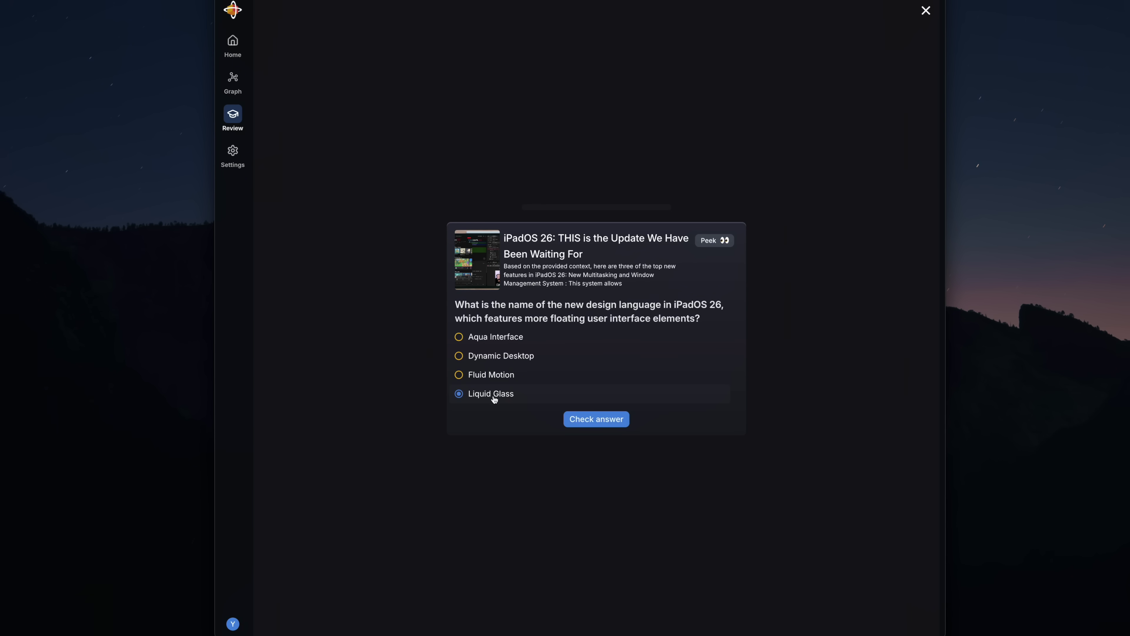
left_click(598, 420)
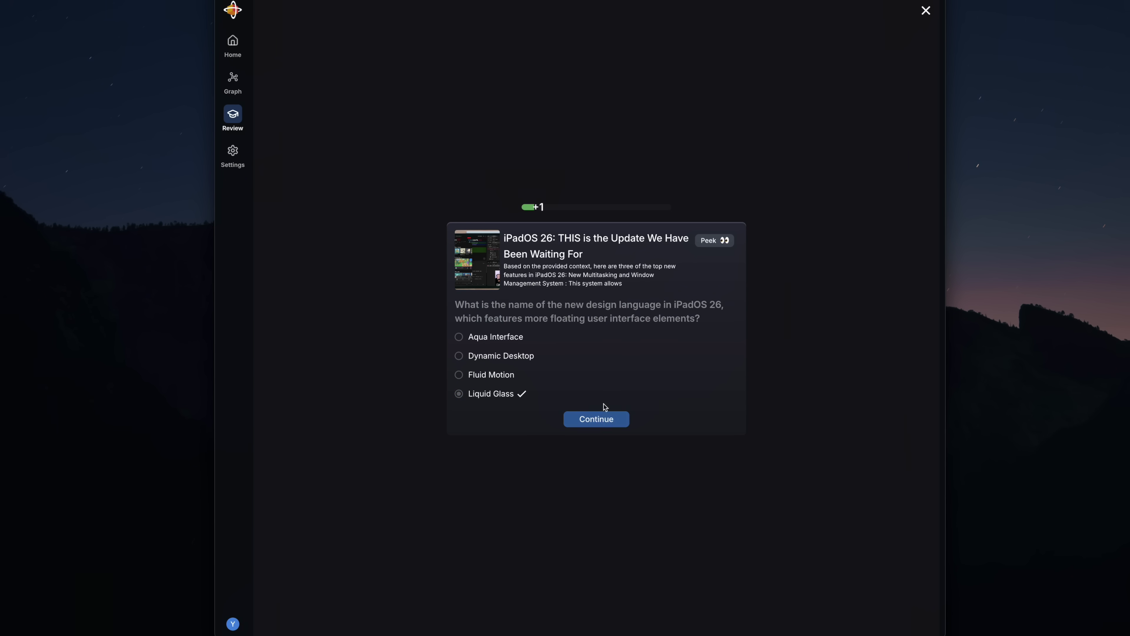
left_click(620, 415)
left_click(233, 79)
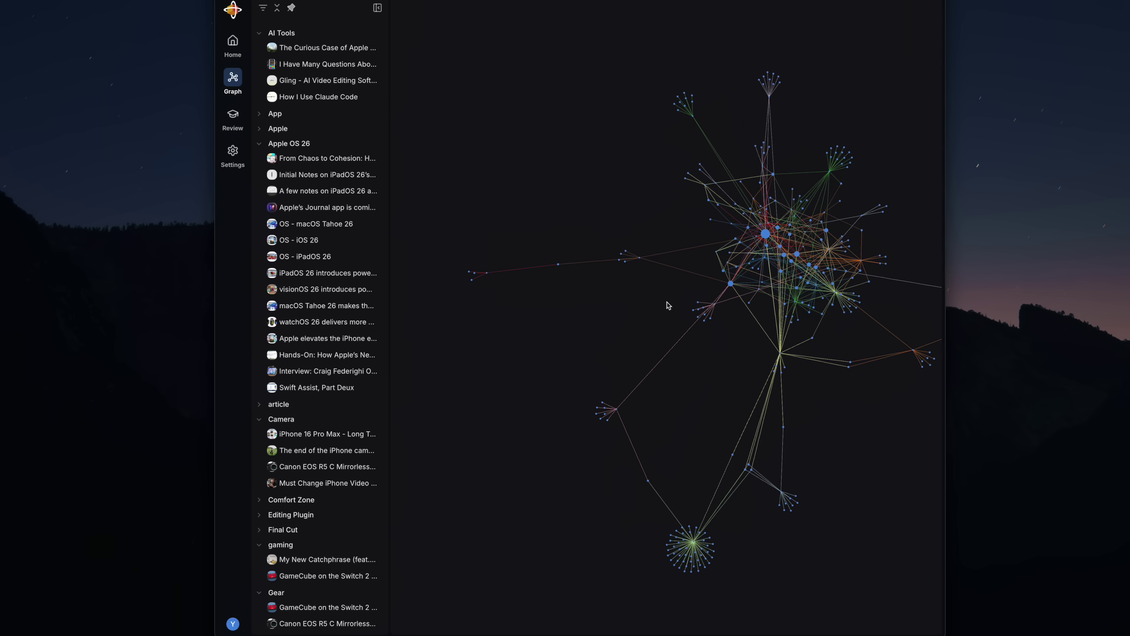
Step: Close the Apple Inc. card, view the iPad Pro card's backlinks, then return to the graph
scroll(664, 307, "down", 5)
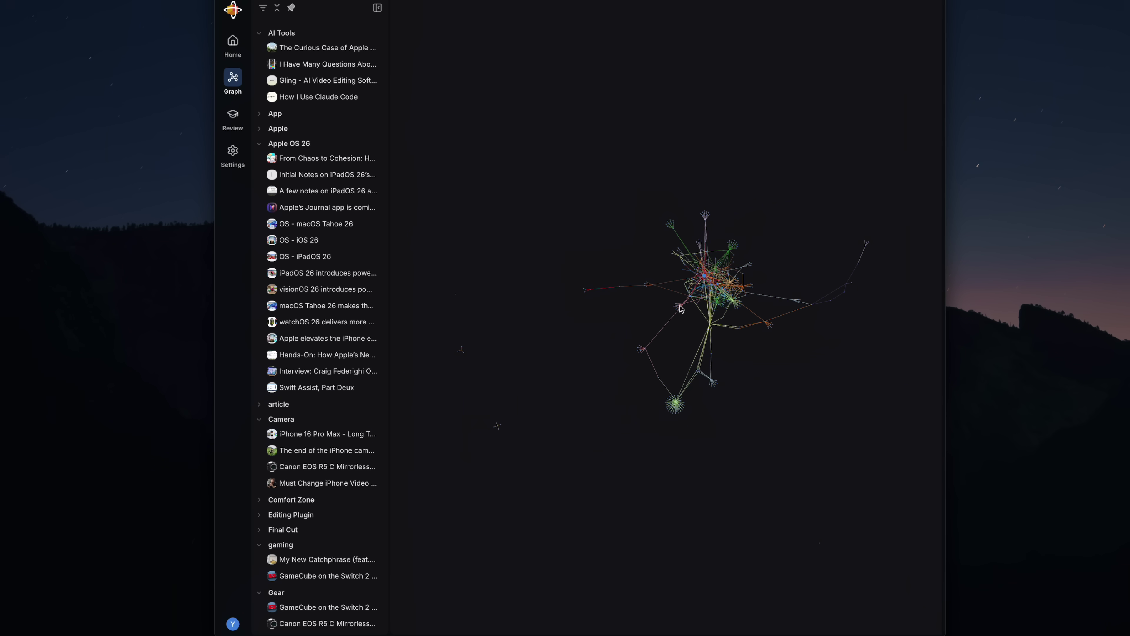
scroll(672, 300, "up", 10)
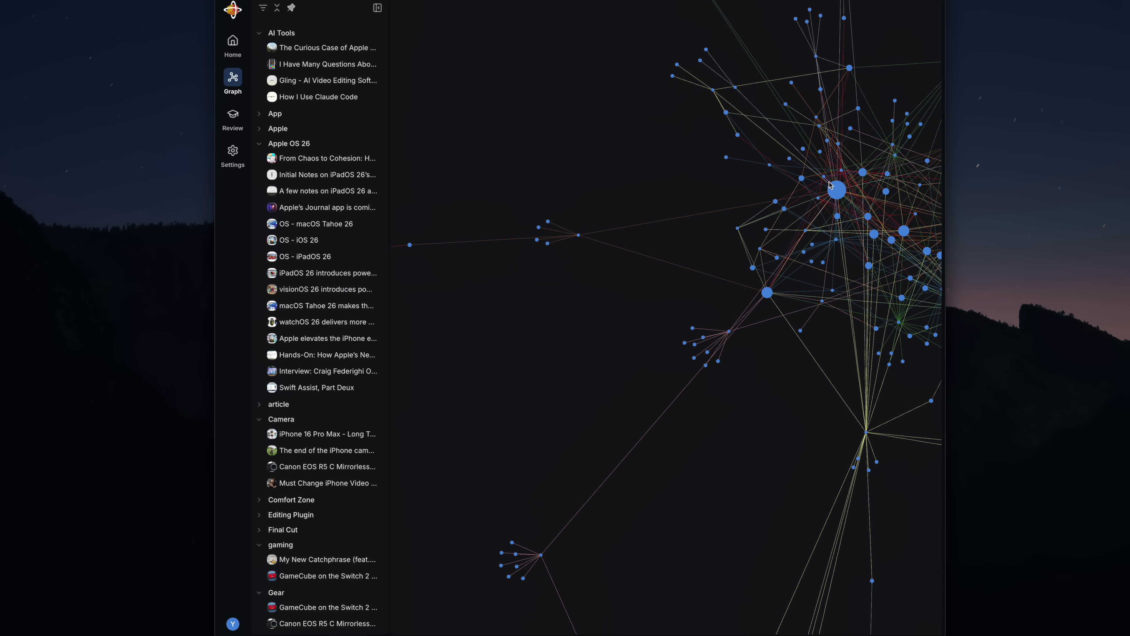
left_click(836, 194)
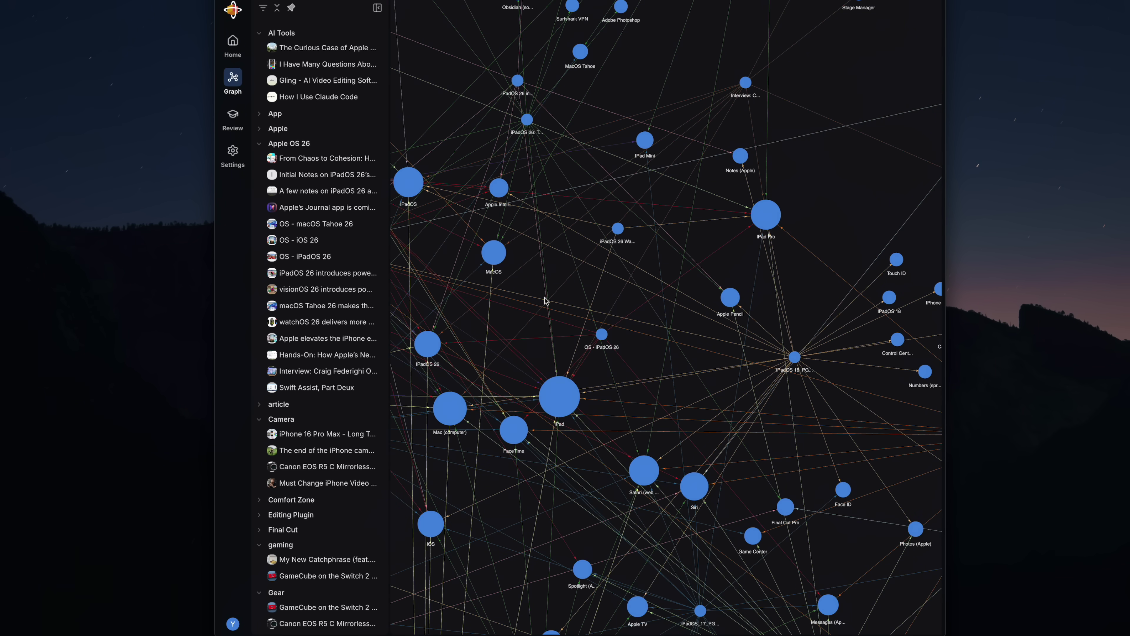
left_click(766, 215)
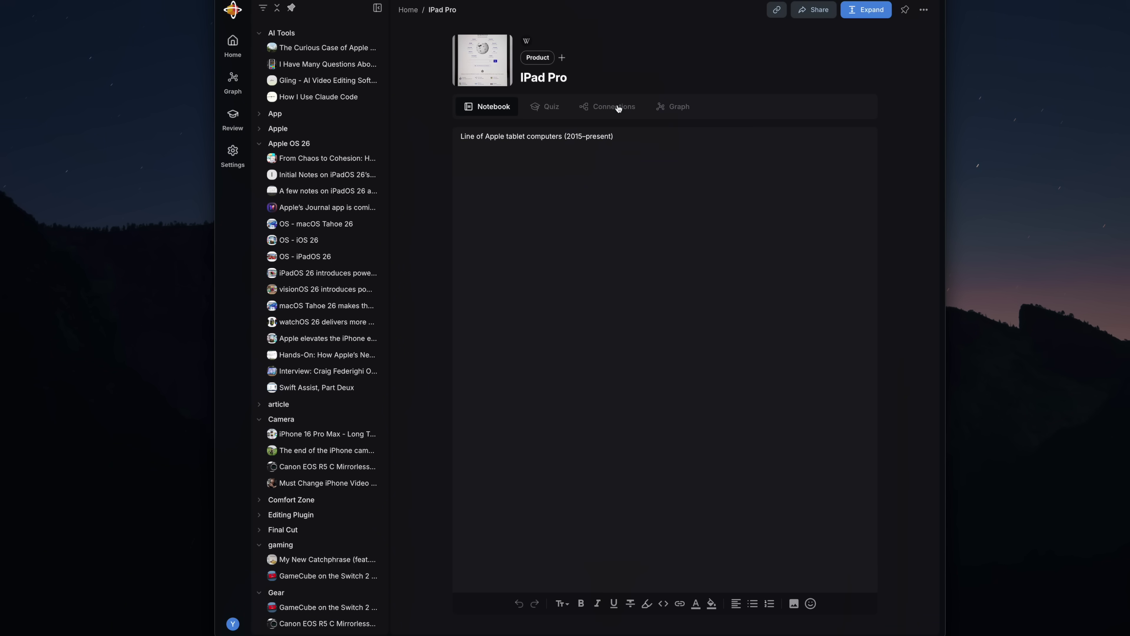
left_click(618, 108)
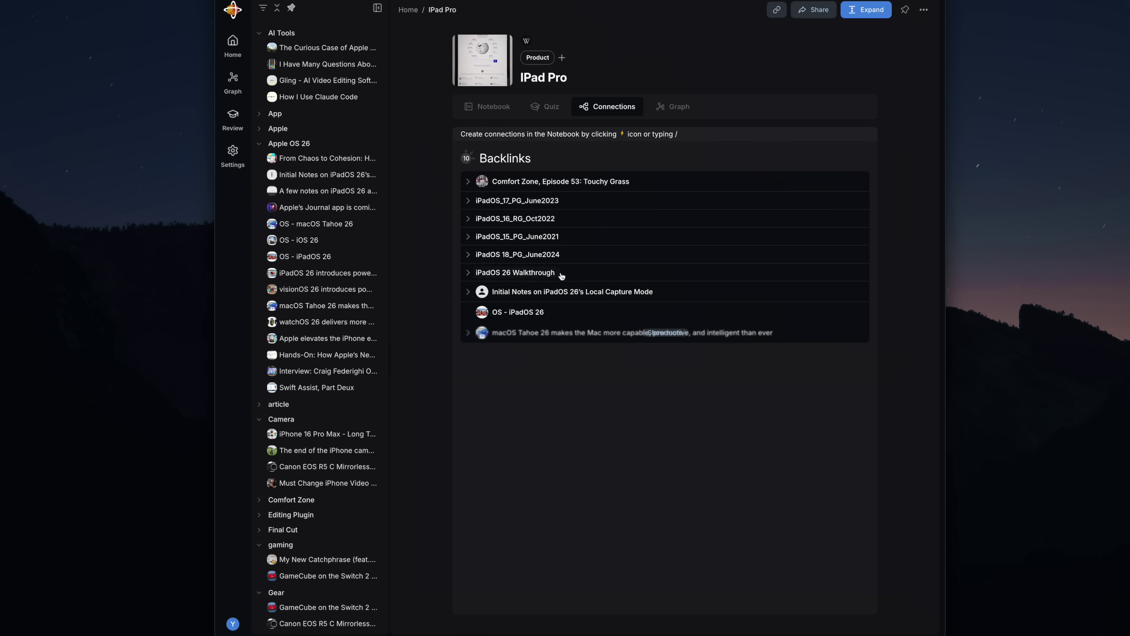
key("super+bracketleft")
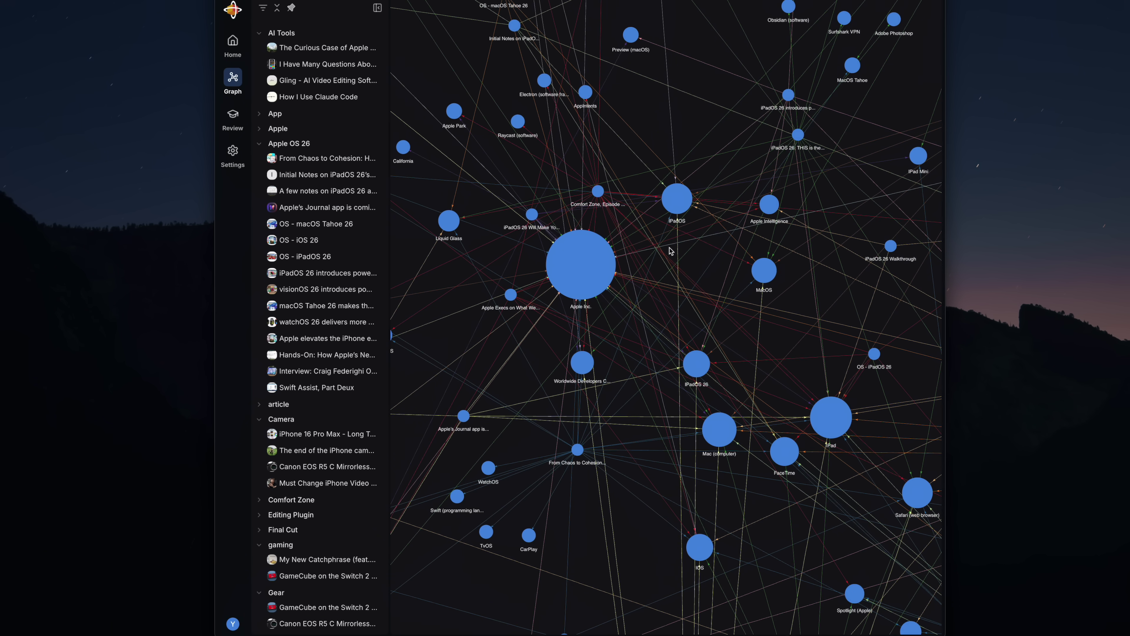
Step: Pan and zoom the graph around the iPadOS 26 Walkthrough node
left_click_drag(671, 254, 631, 292)
mouse_move(566, 305)
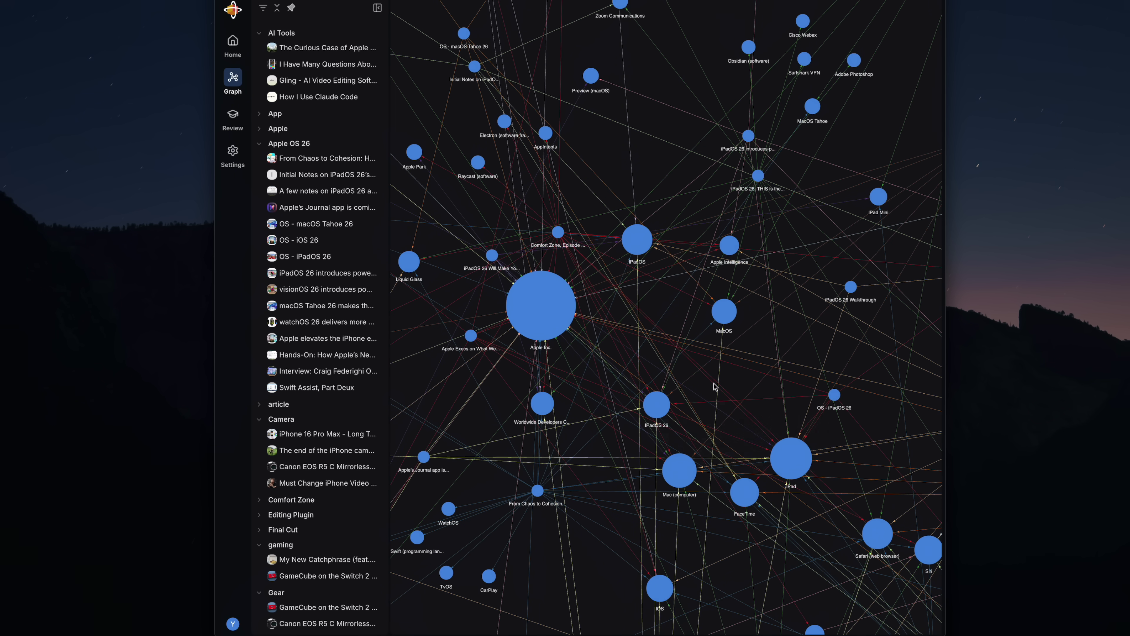
left_click(854, 285)
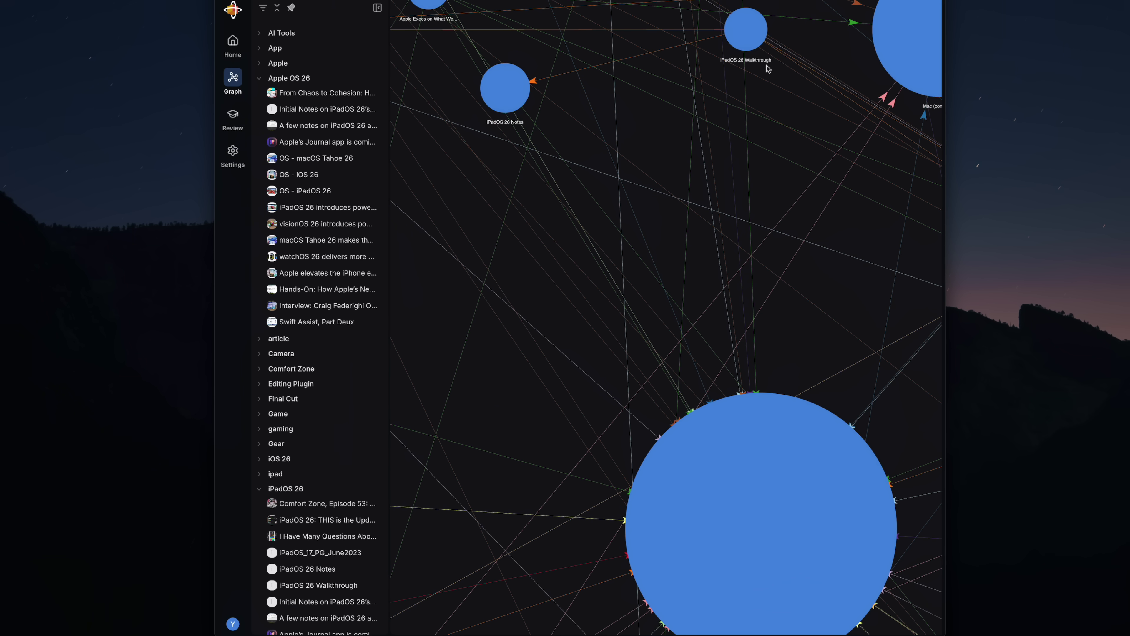
mouse_move(748, 34)
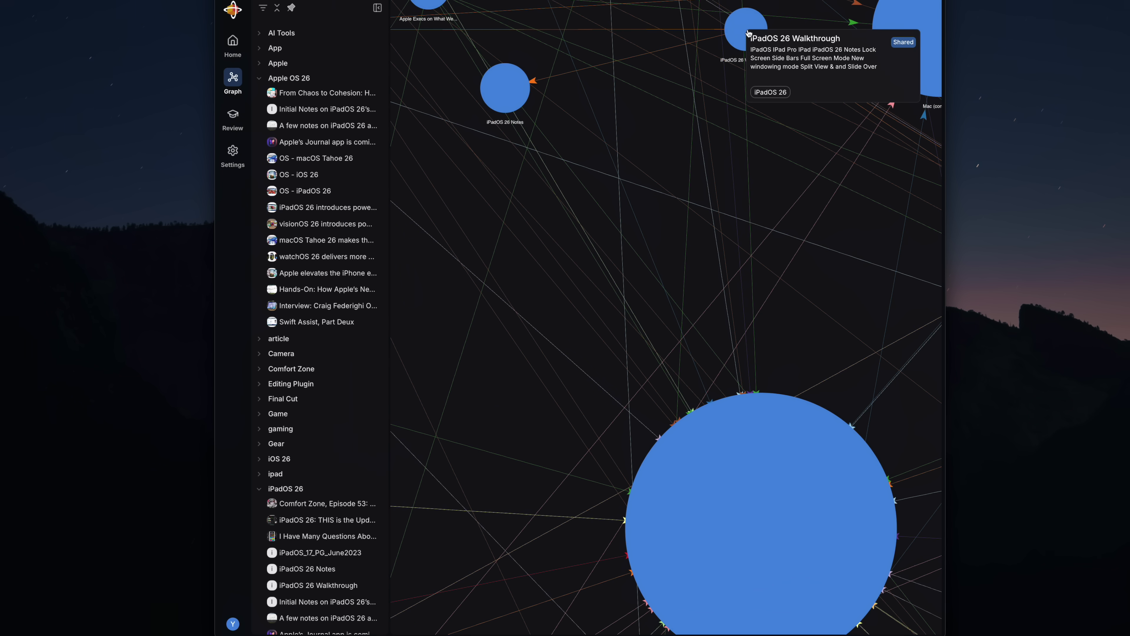
mouse_move(506, 107)
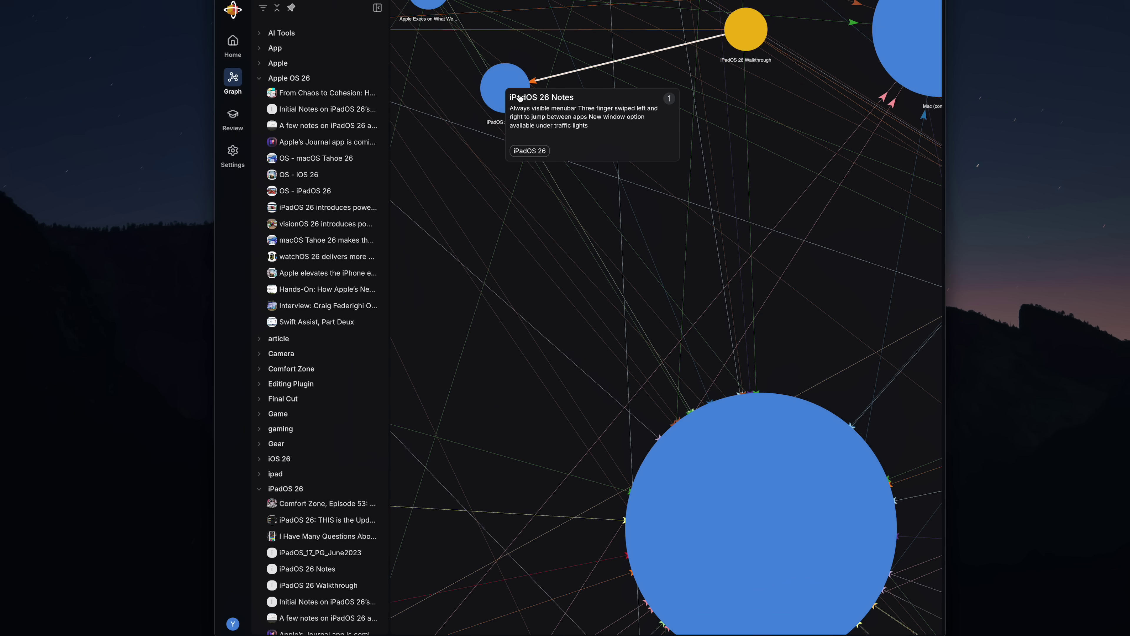
left_click_drag(768, 107, 769, 334)
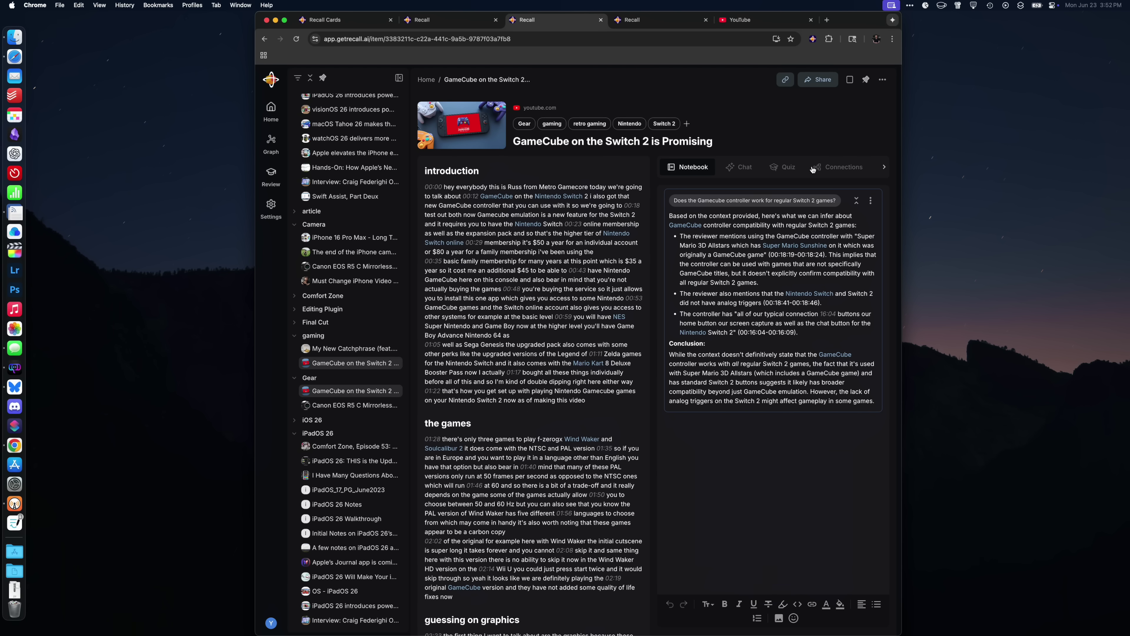
Step: View the GameCube card's linked entities and open The Legend of Zelda entry
left_click(838, 169)
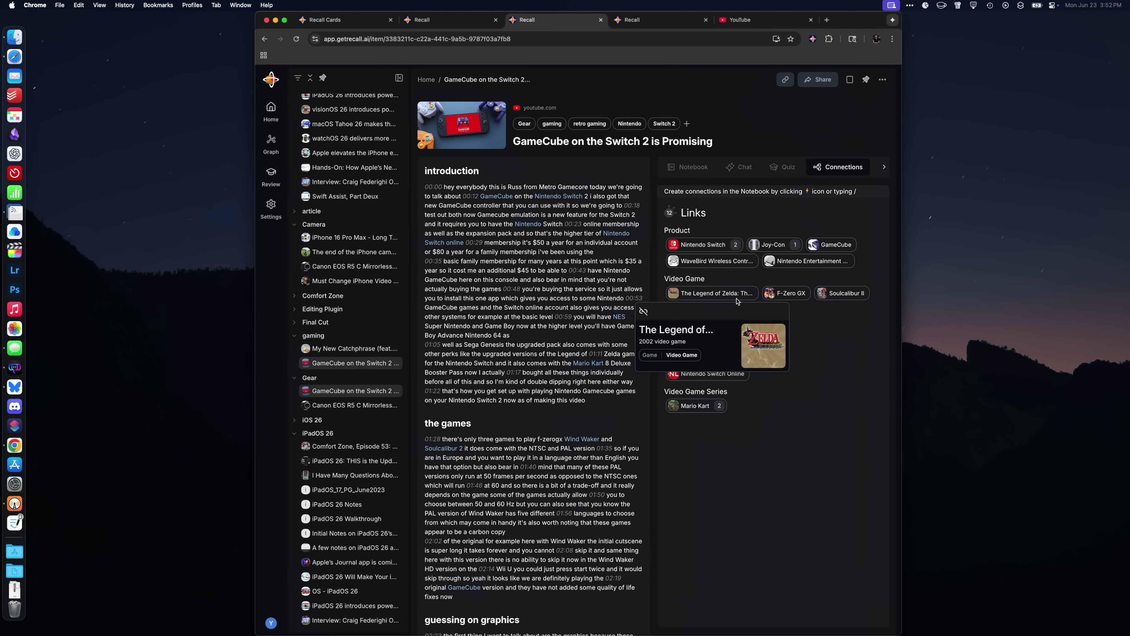
left_click(736, 294)
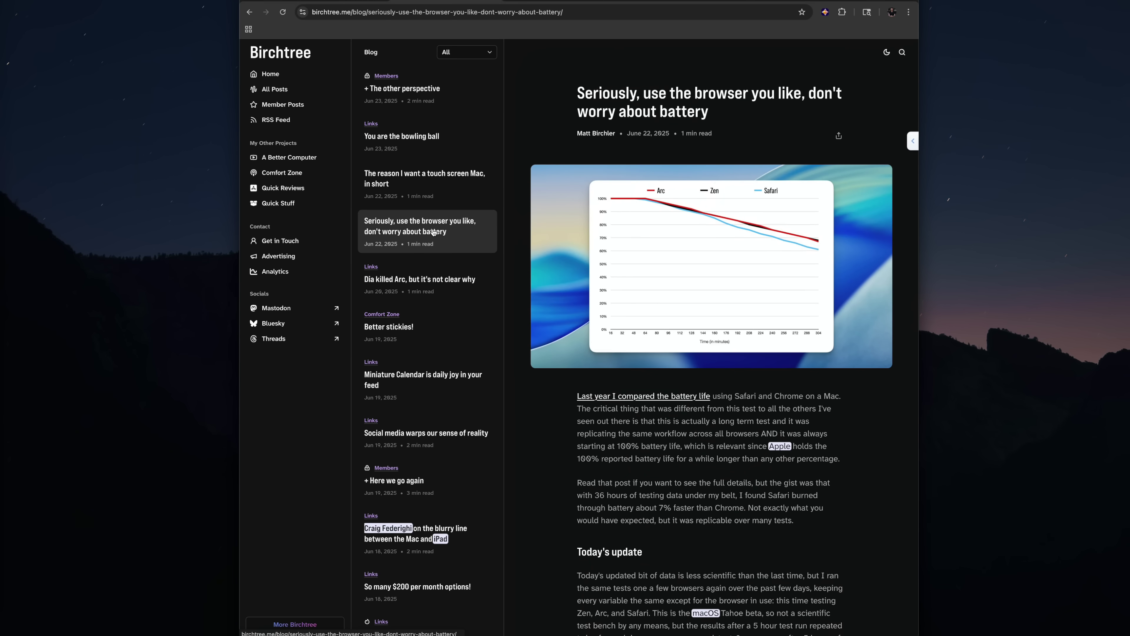
Step: Scroll the Birchtree article and bring up the Recall extension's reader panel for it
scroll(707, 297, "down", 5)
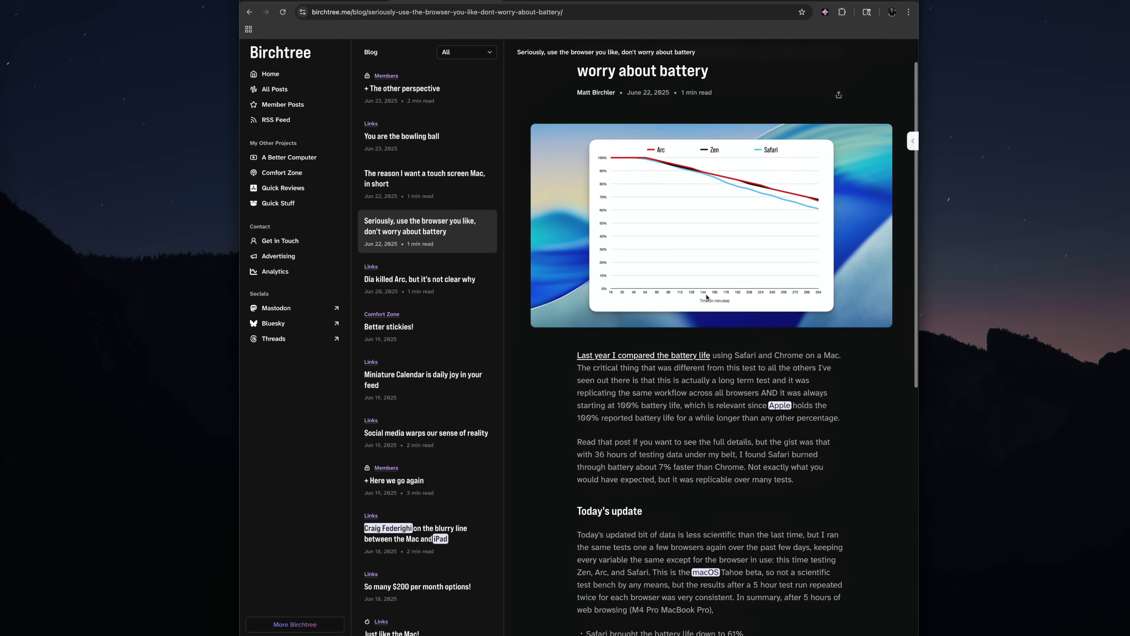
left_click(825, 14)
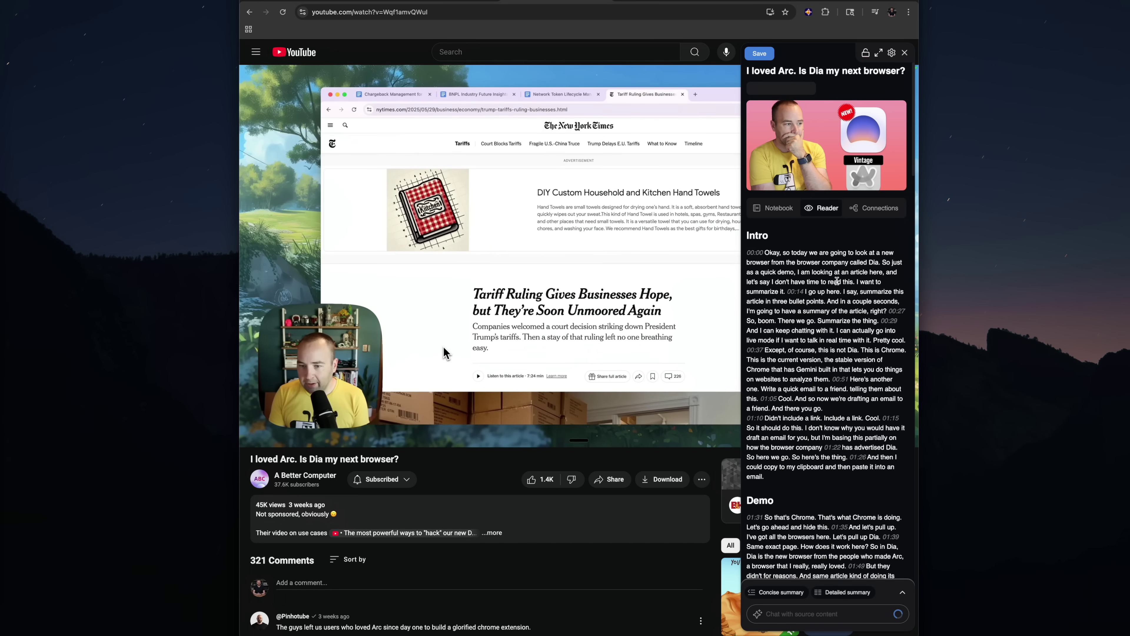
Step: Read through the Dia video's detailed summary and request a concise summary
scroll(838, 215, "down", 3)
scroll(836, 280, "down", 6)
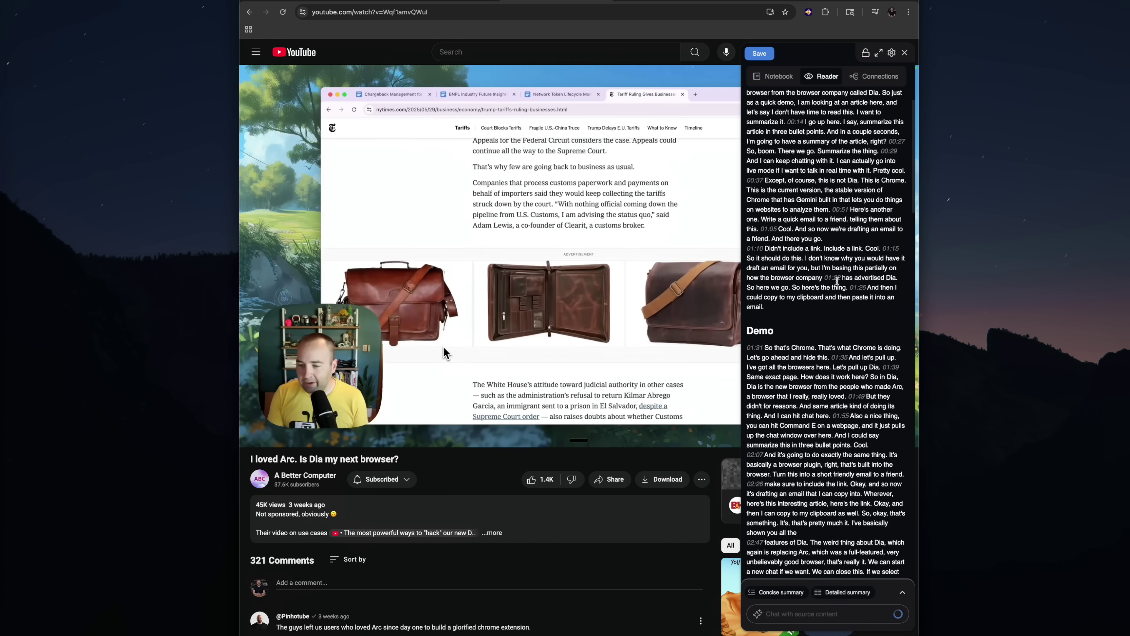
scroll(838, 283, "down", 4)
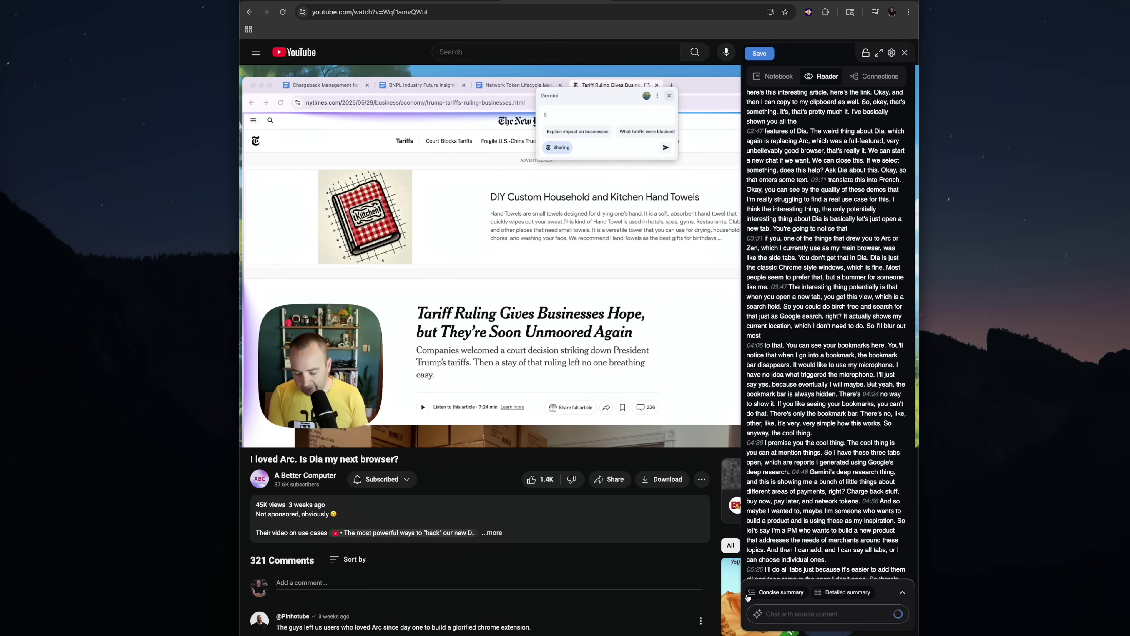
left_click(788, 592)
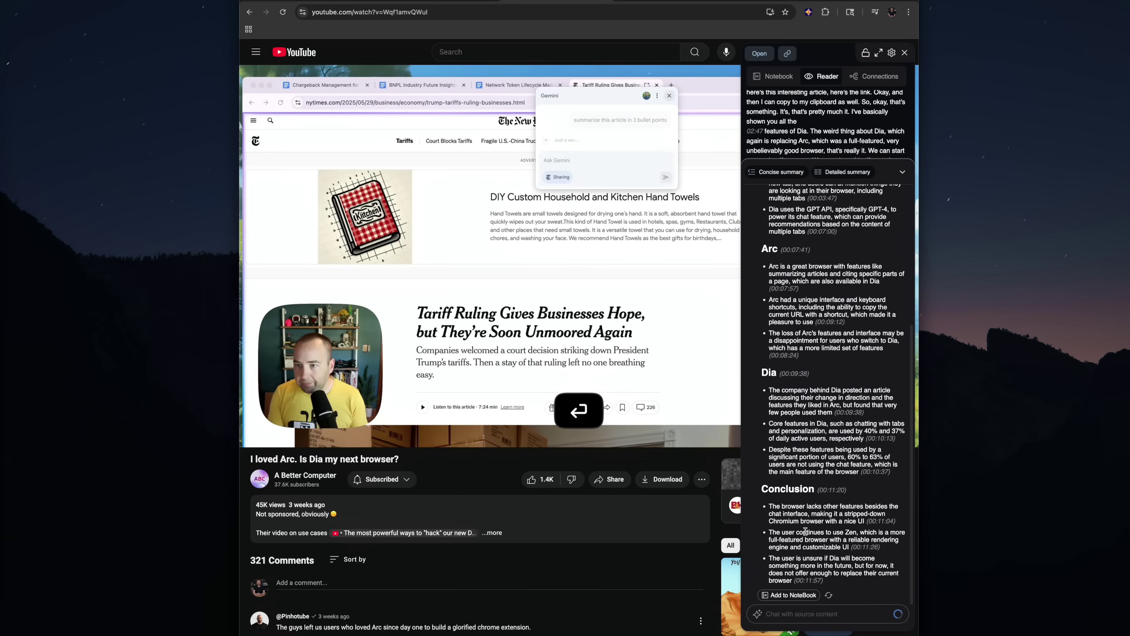
scroll(805, 531, "up", 5)
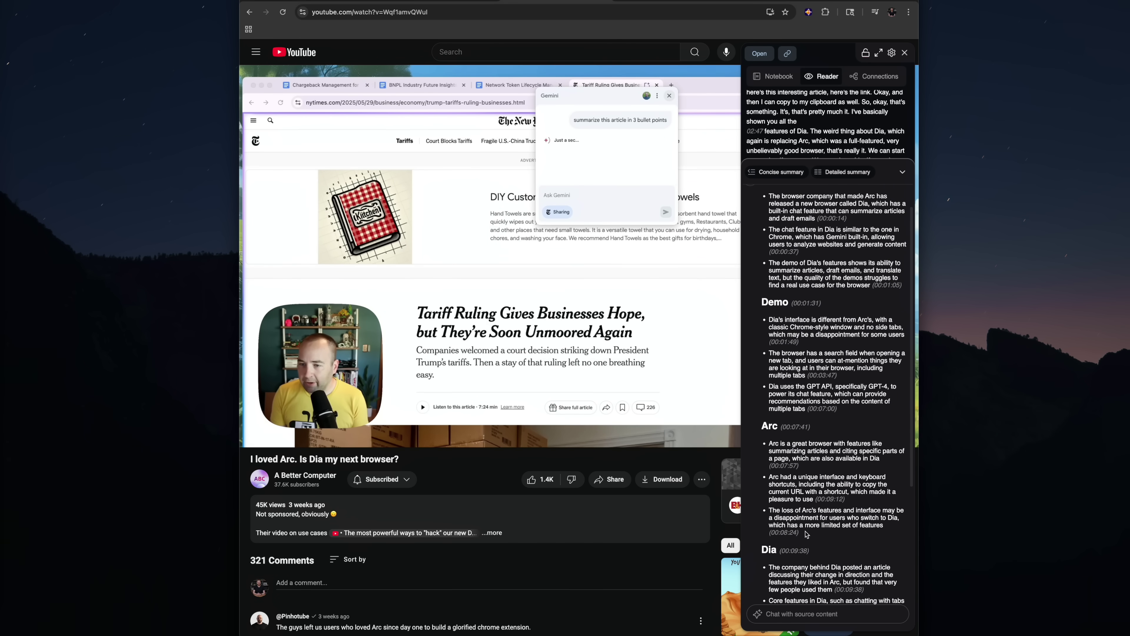
scroll(805, 534, "down", 5)
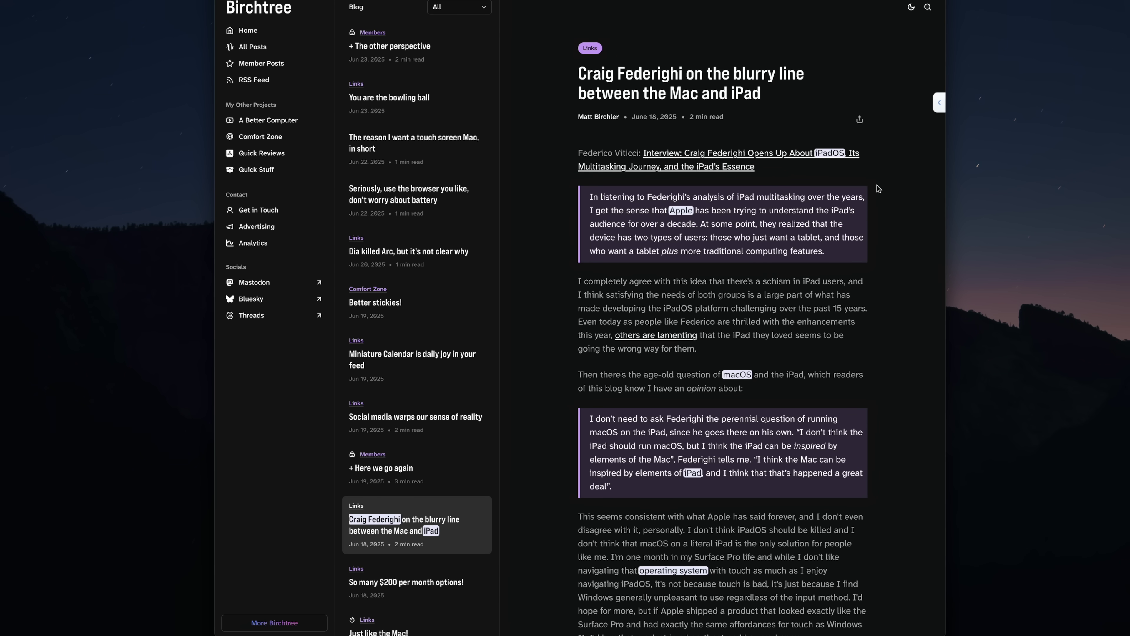
Step: Show the Recall side tab with the page's connections and summary actions
left_click(938, 104)
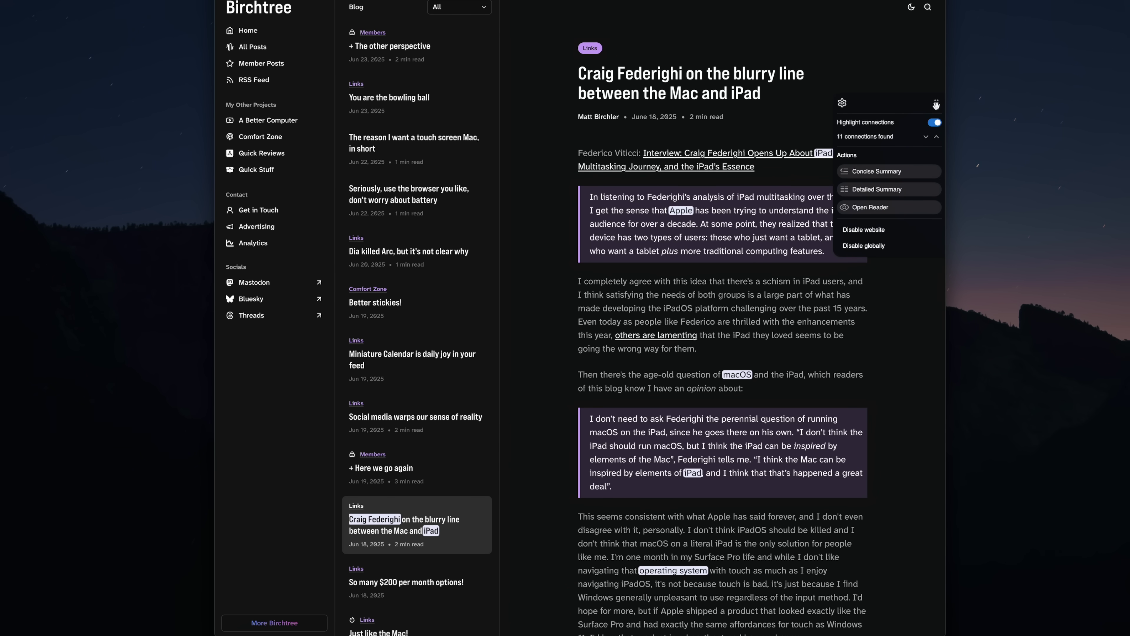
left_click(936, 104)
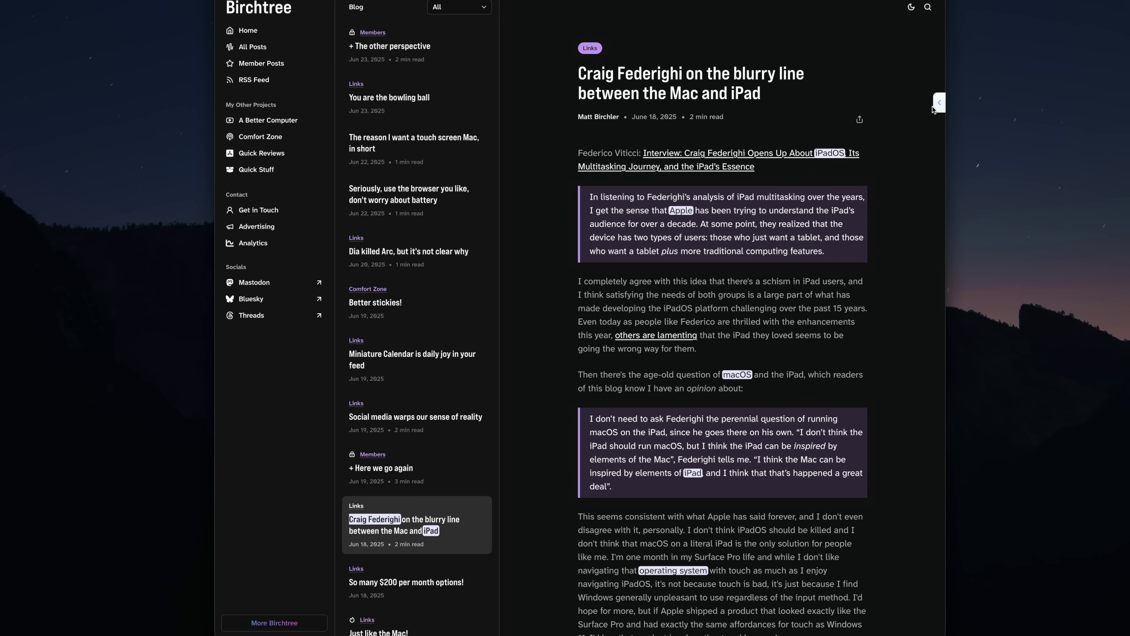
left_click(935, 105)
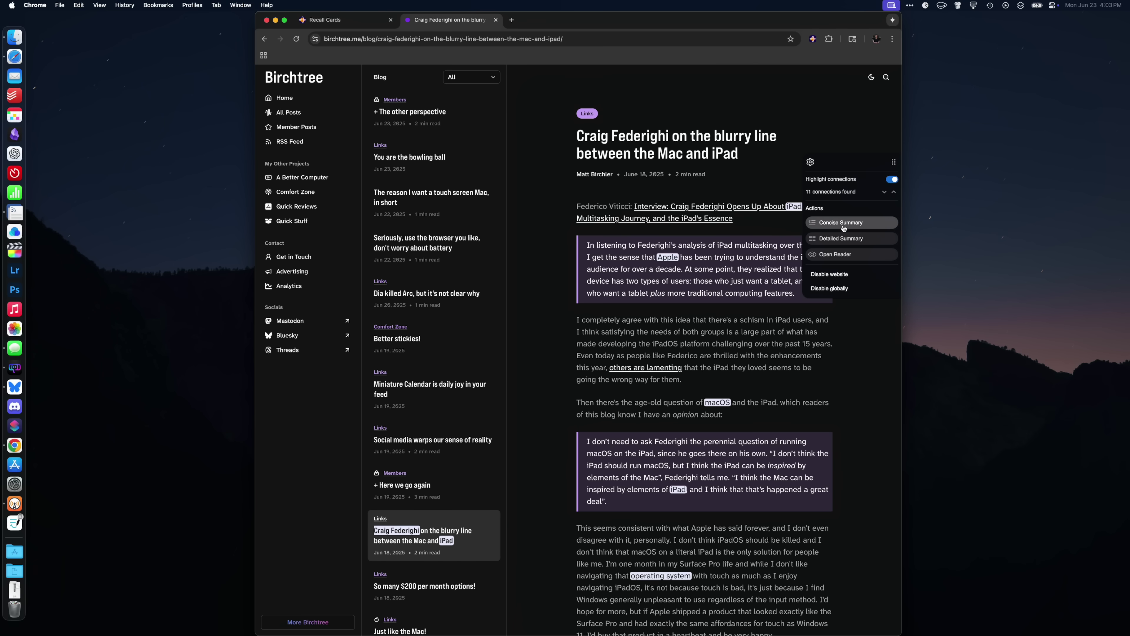
Step: Create a concise summary of the Federighi article and view the iPad keyword's 17 connections
left_click(842, 224)
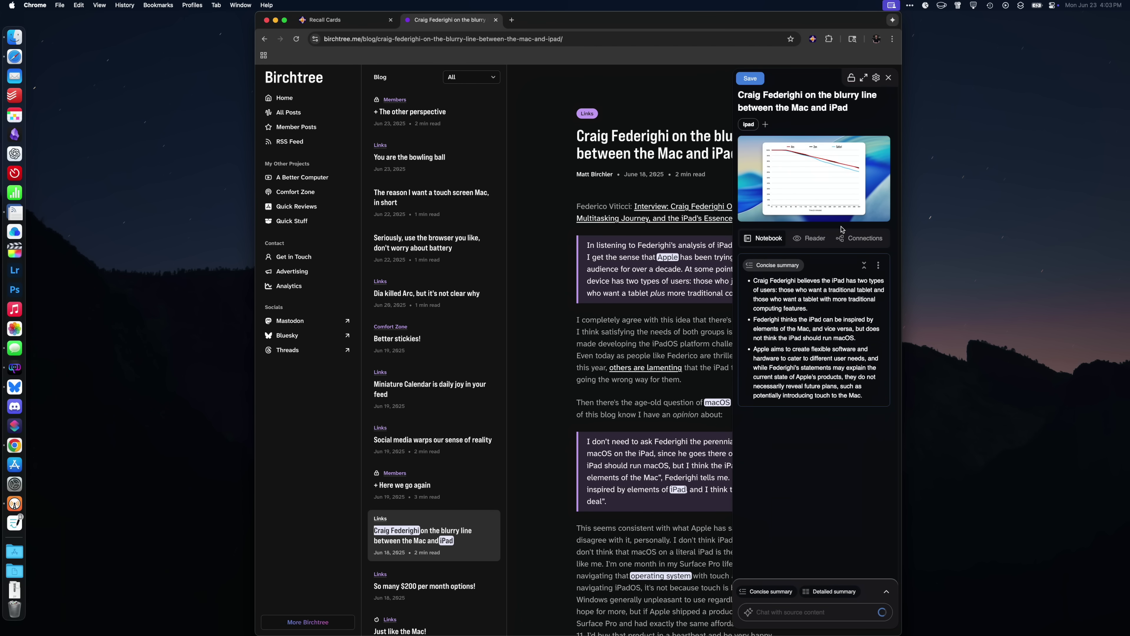
scroll(756, 312, "down", 5)
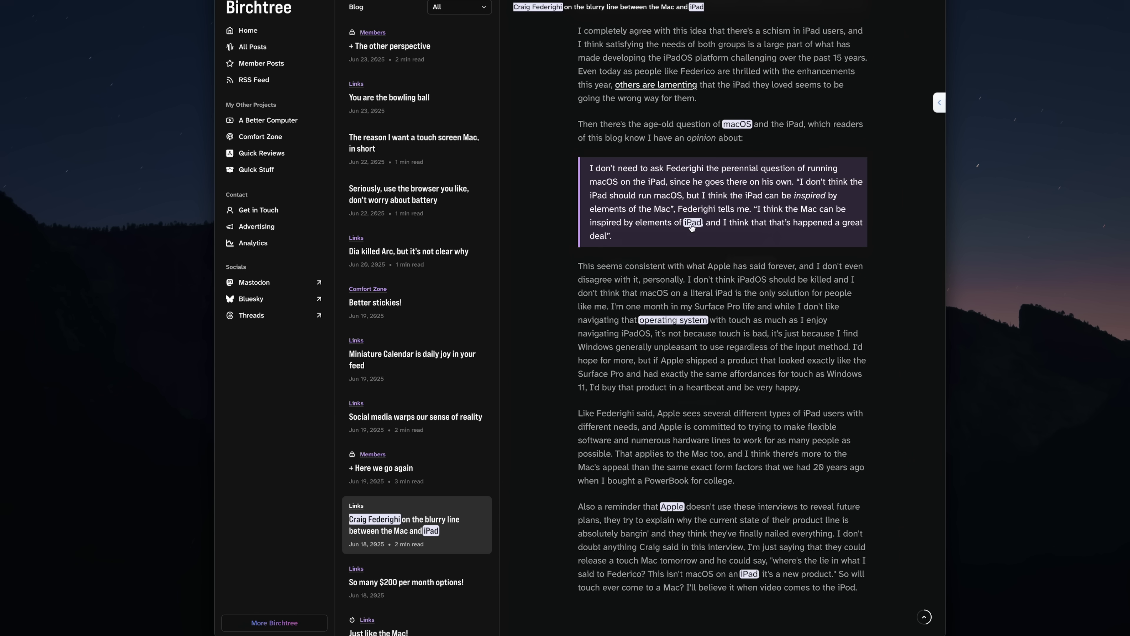
mouse_move(691, 227)
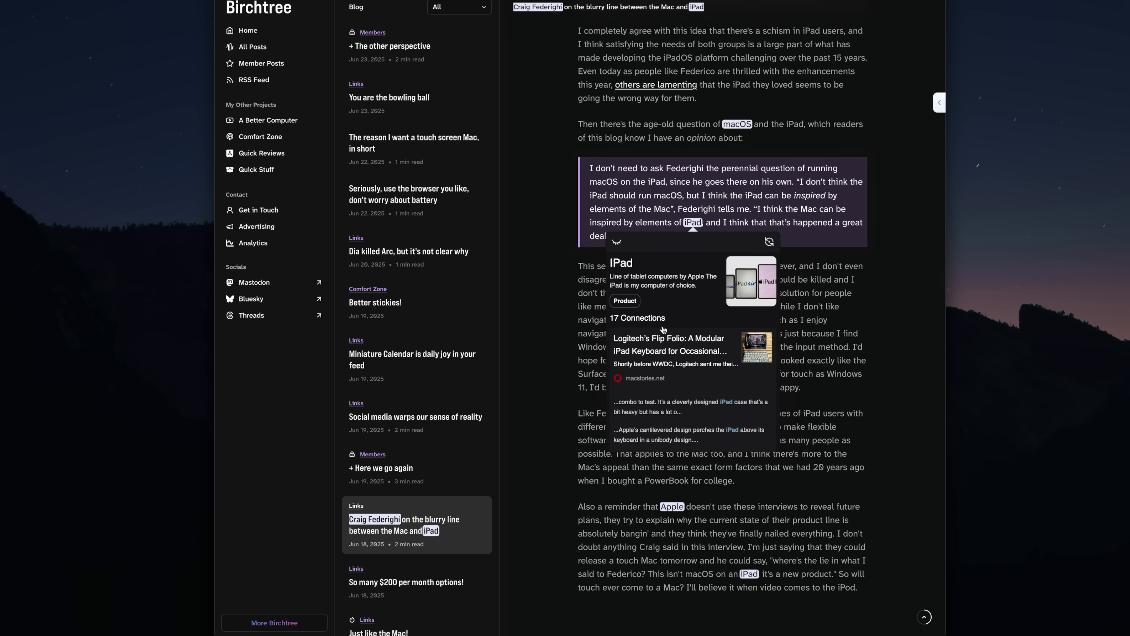
scroll(665, 339, "down", 6)
scroll(672, 356, "down", 4)
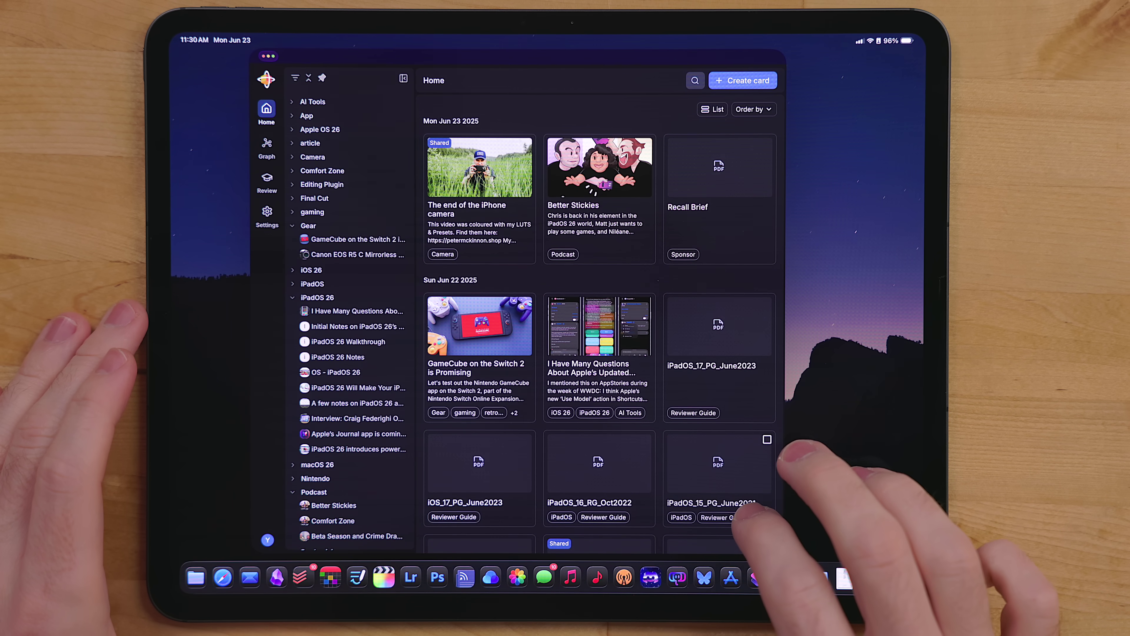
Step: Scroll the home cards and open the iPadOS 26 Walkthrough card
scroll(601, 312, "down", 4)
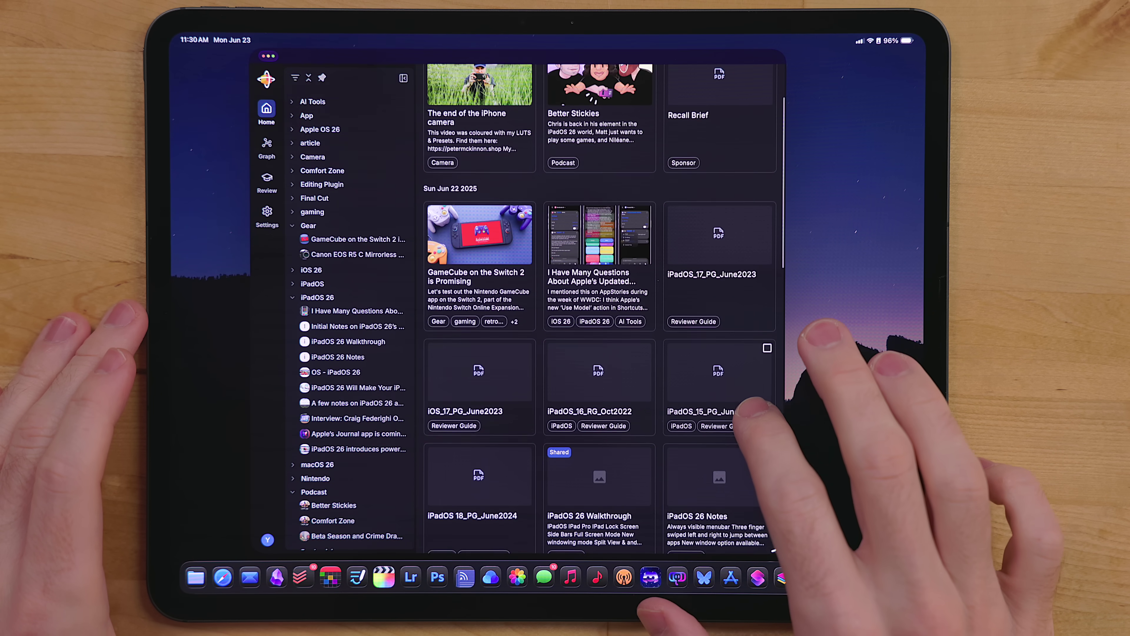
scroll(601, 312, "down", 4)
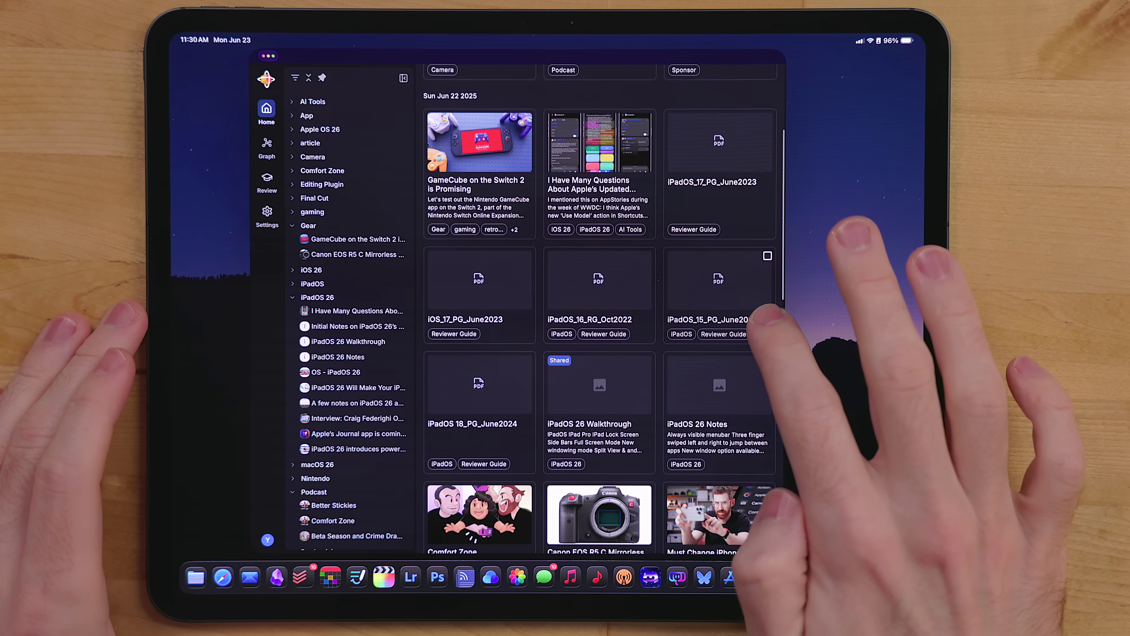
scroll(601, 312, "down", 1)
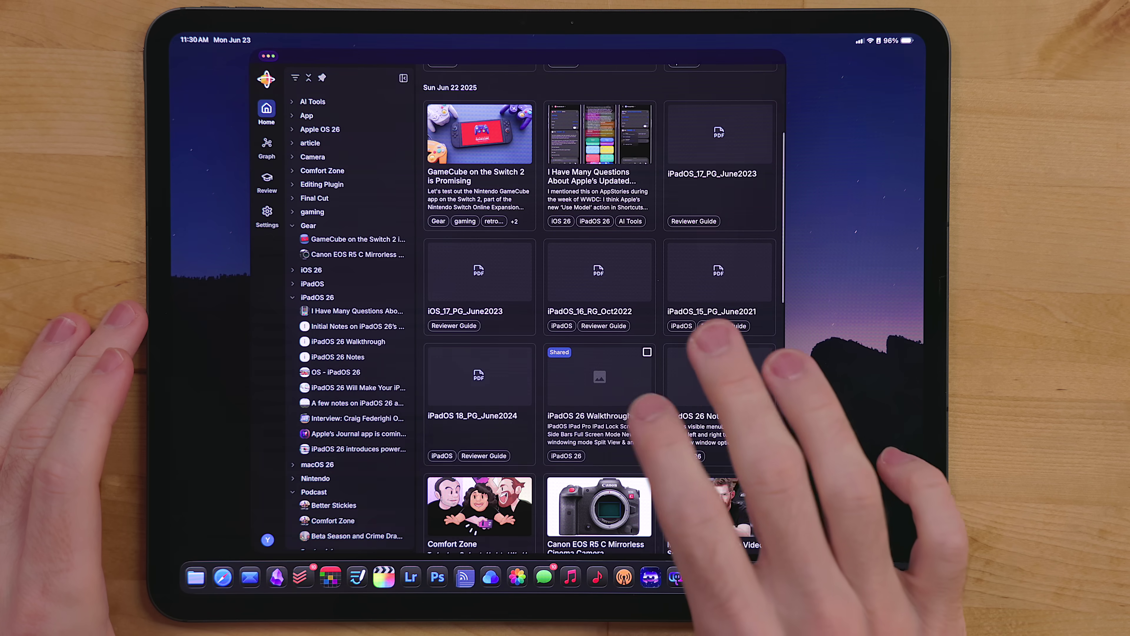
left_click(599, 387)
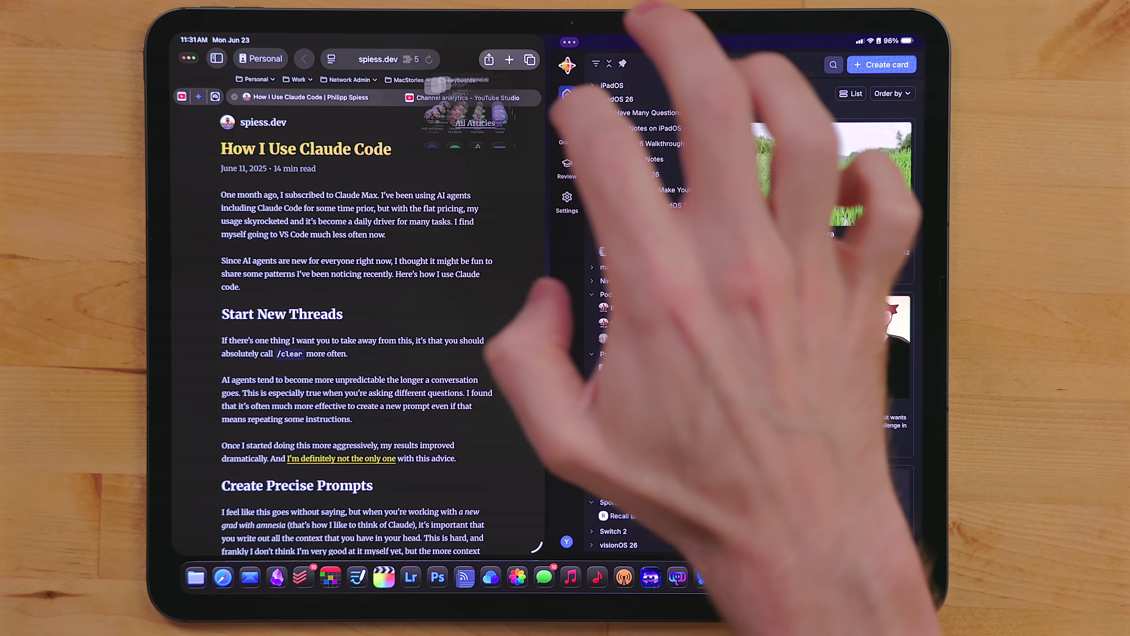
Step: Save the Safari article 'How I Use Claude Code on the iPad' to Recall and read its full text
left_click(489, 59)
left_click(468, 213)
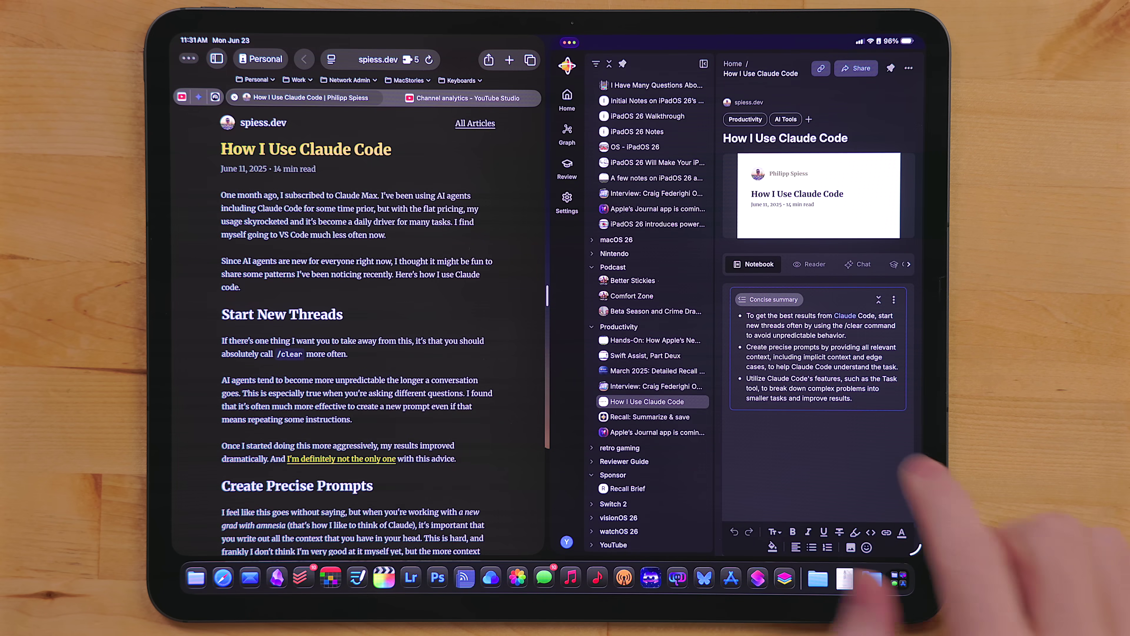
left_click(807, 264)
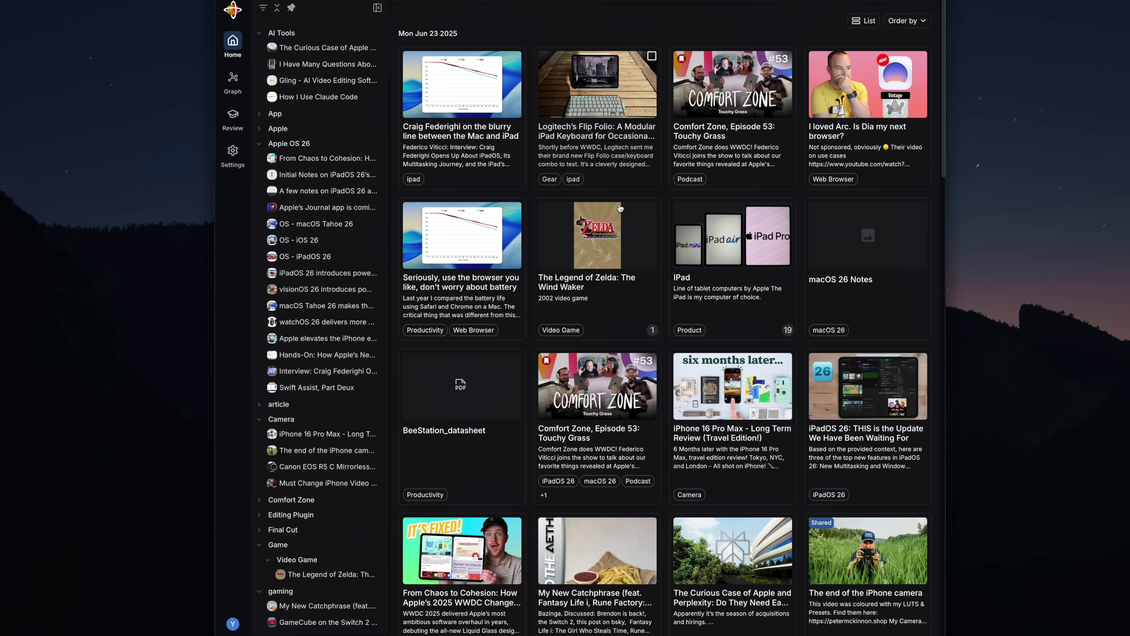
Step: Filter the home cards by the iPadOS 26 and Nintendo tags
scroll(620, 207, "down", 3)
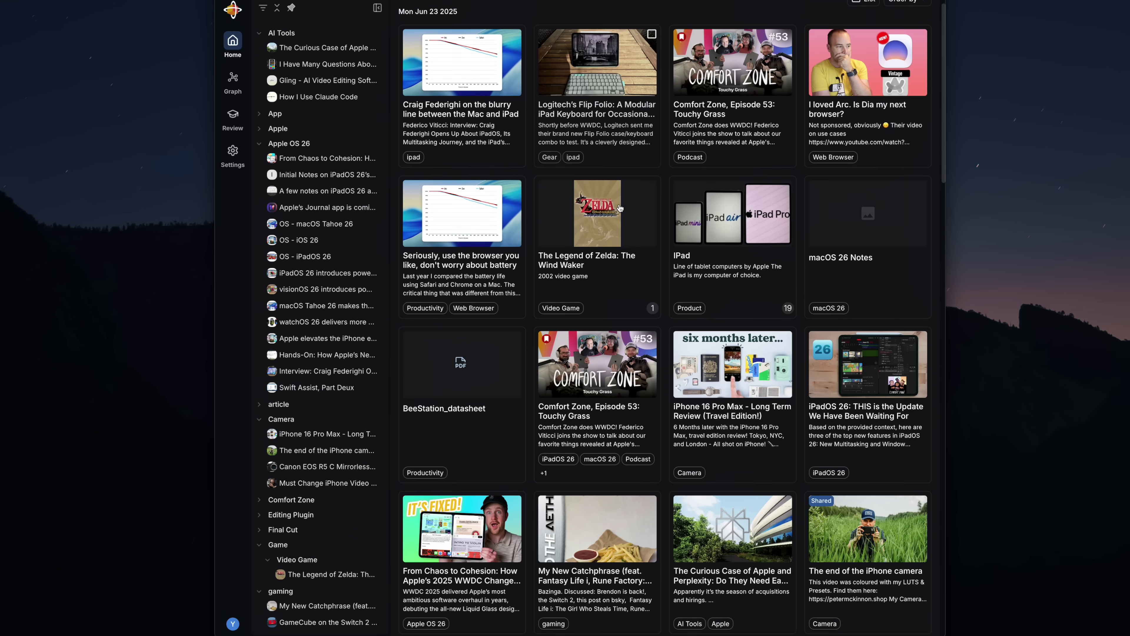
scroll(620, 208, "down", 3)
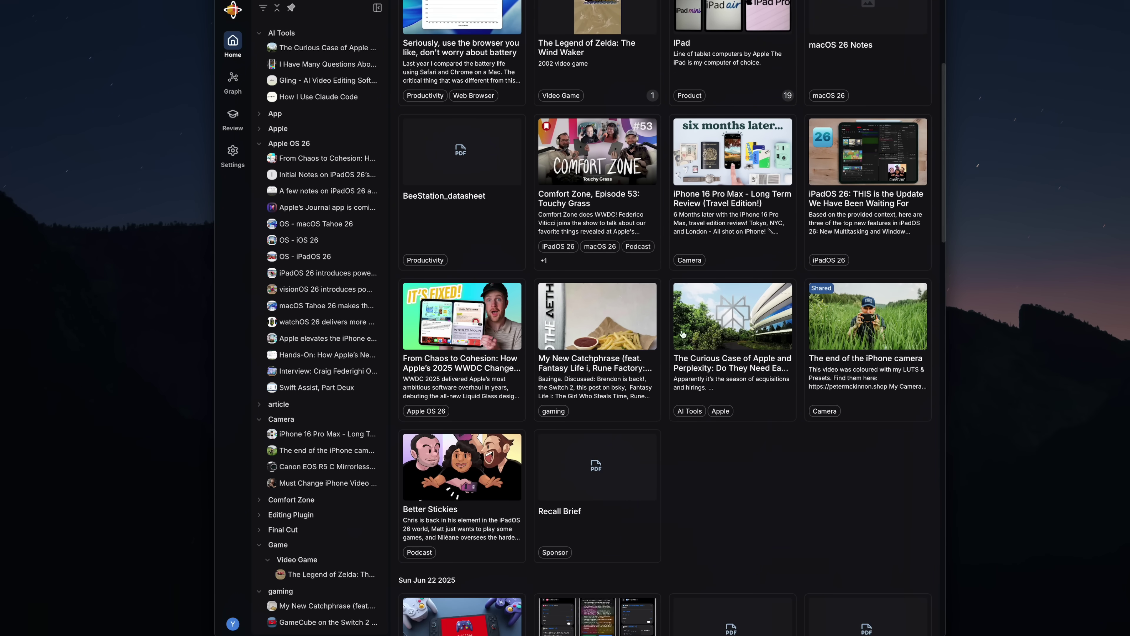
scroll(713, 436, "down", 3)
left_click(272, 244)
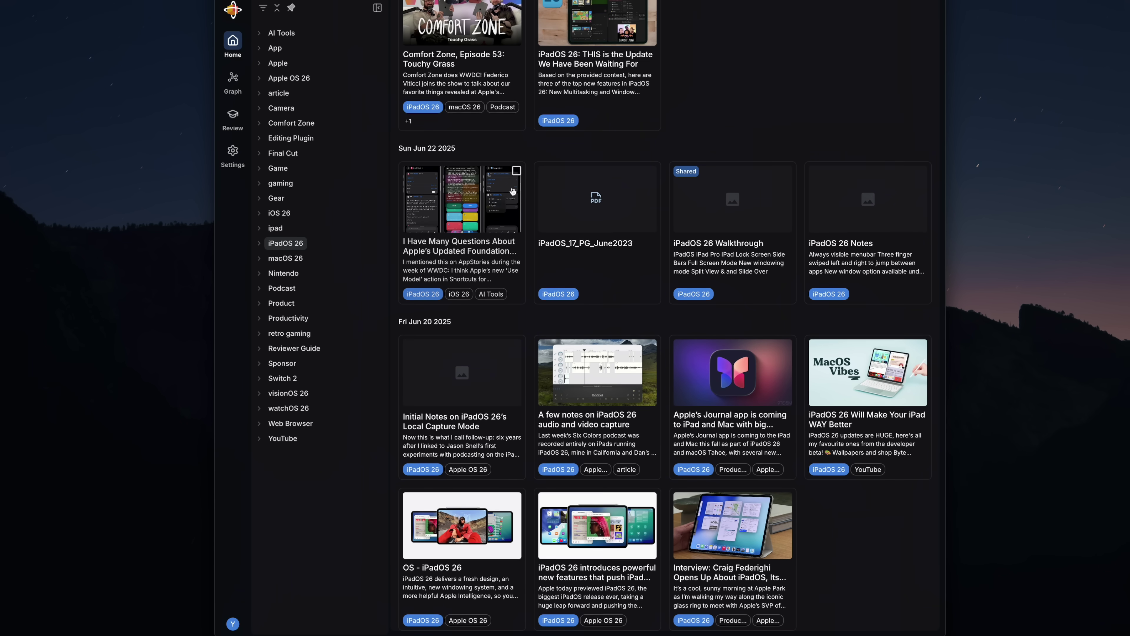
scroll(545, 267, "up", 3)
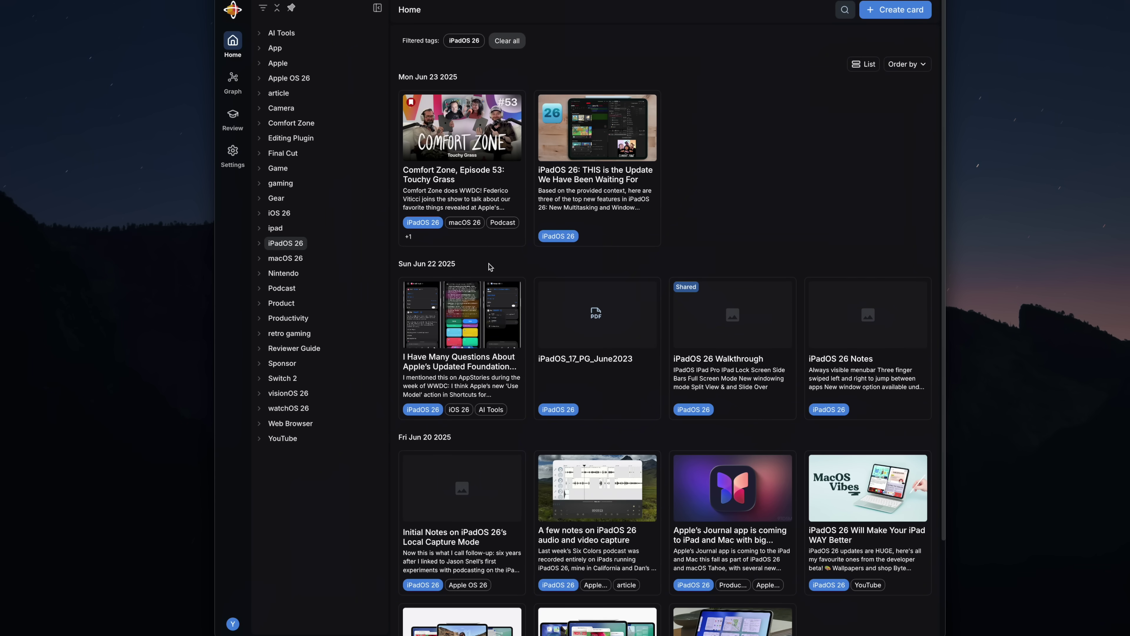
scroll(549, 331, "down", 1)
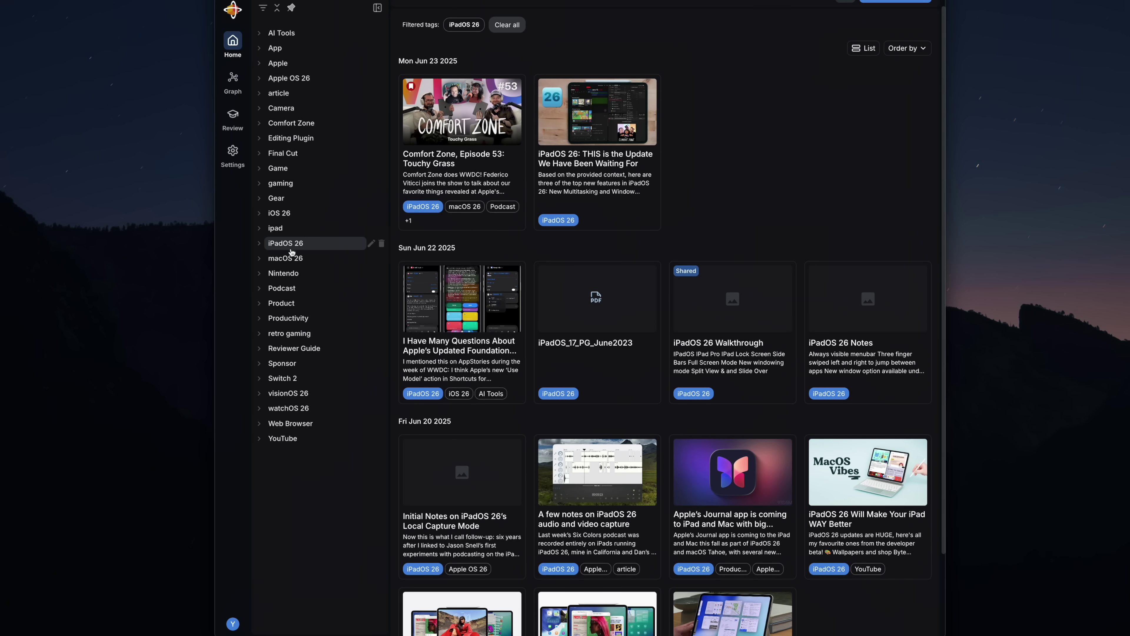
left_click(284, 275)
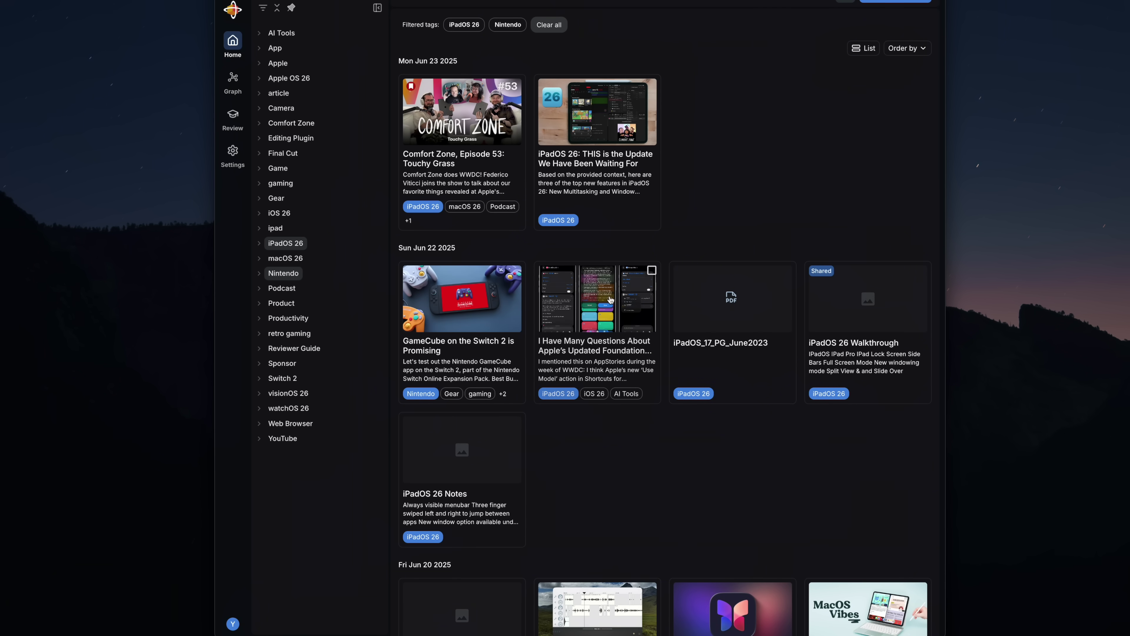
Step: Remove both tag filters and open the iPadOS 26 Walkthrough card
left_click(277, 245)
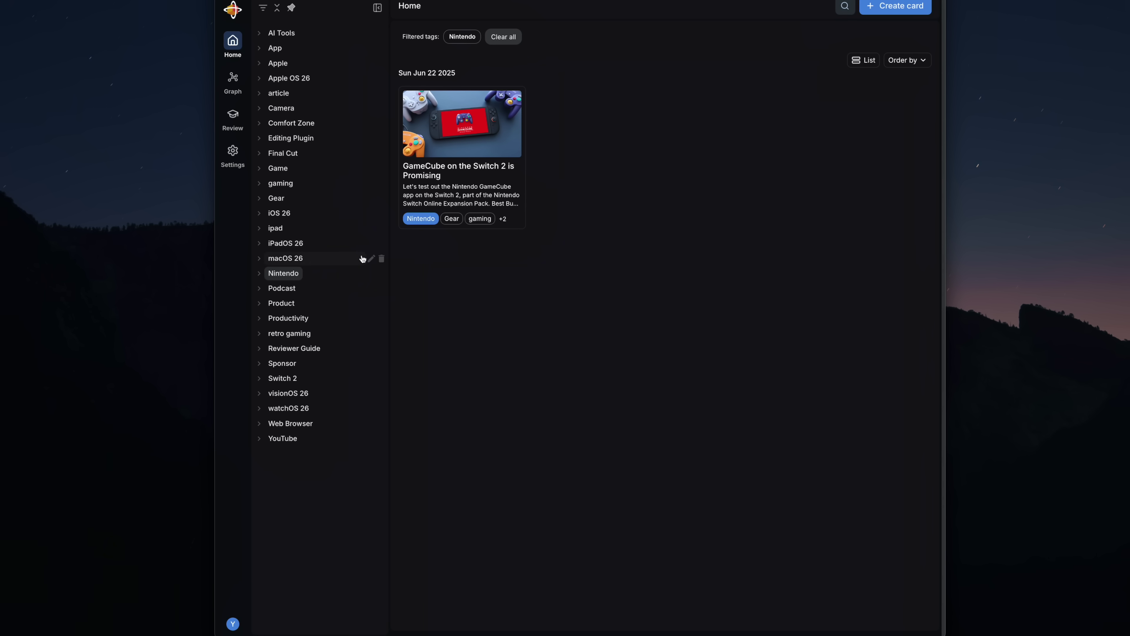
left_click(287, 278)
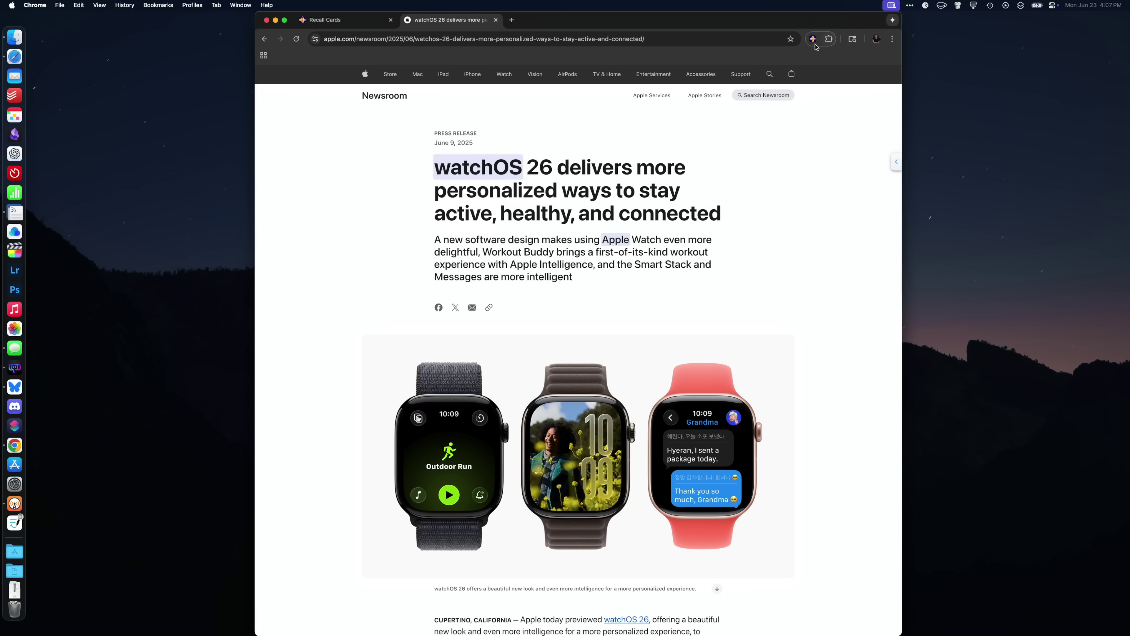
left_click(813, 40)
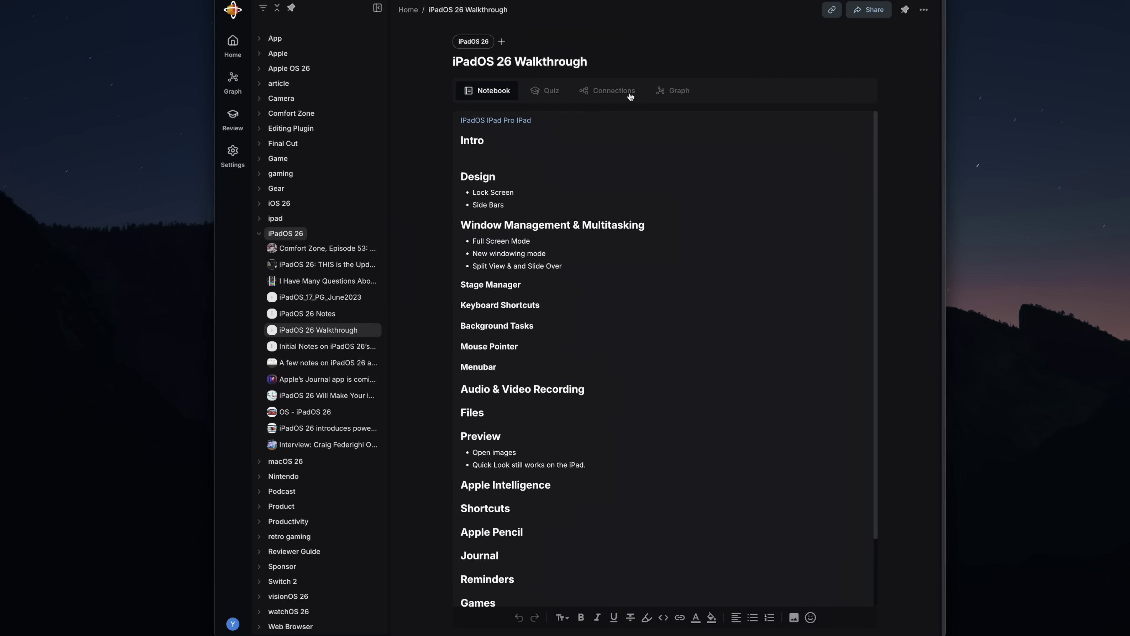
Step: Check the Walkthrough note's Connections and Graph tabs, then scroll the update video's transcript
left_click(629, 94)
left_click(681, 95)
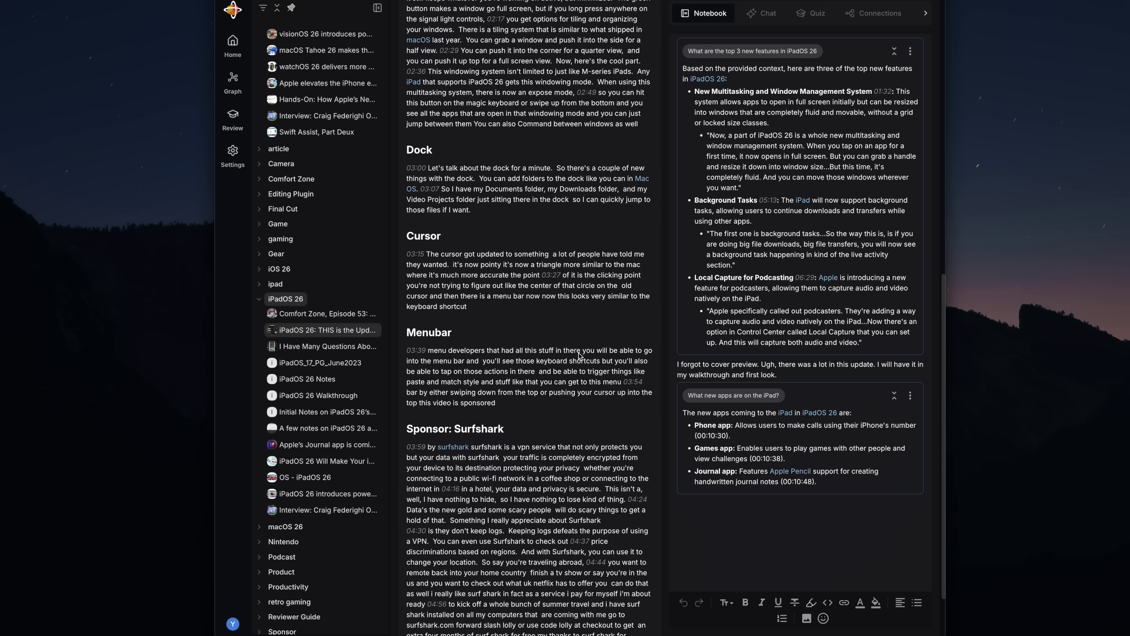
scroll(579, 355, "down", 6)
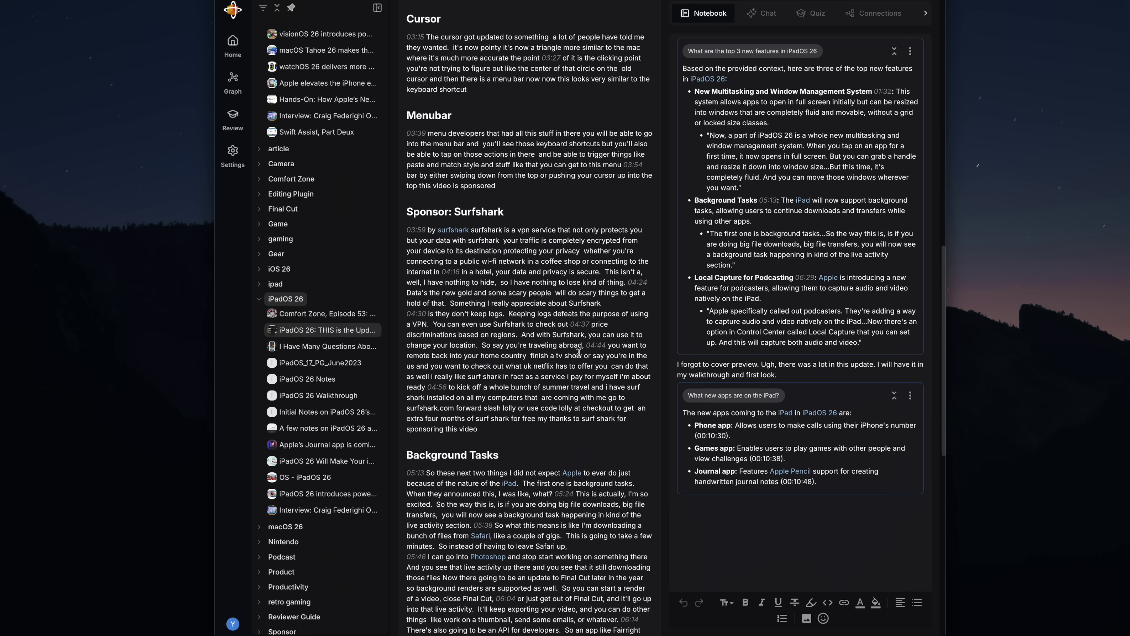
scroll(579, 353, "down", 2)
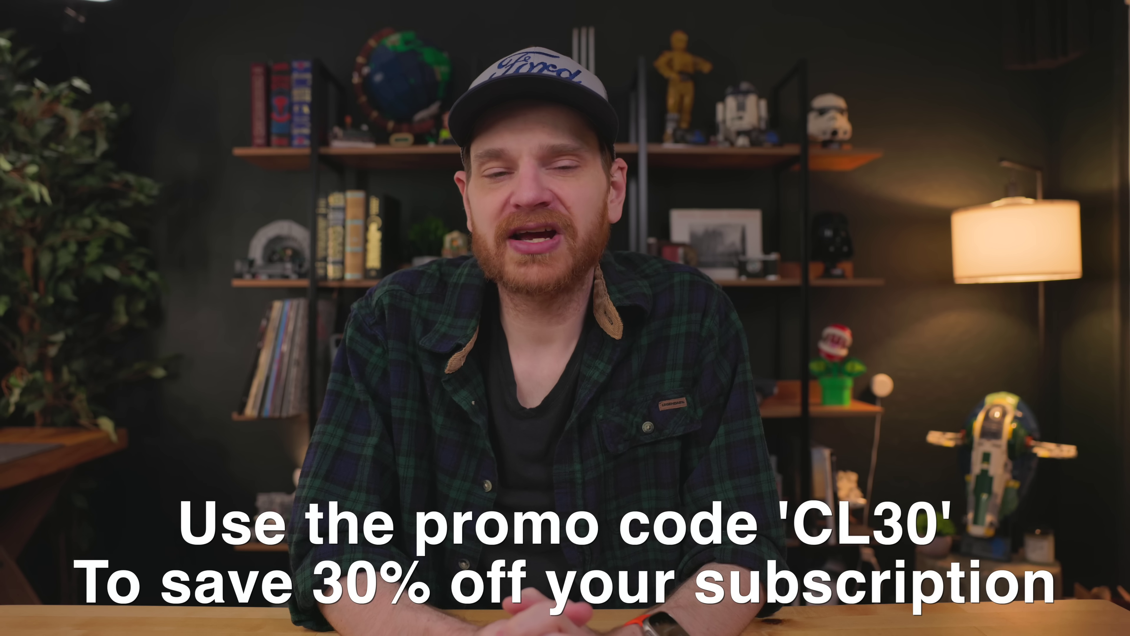